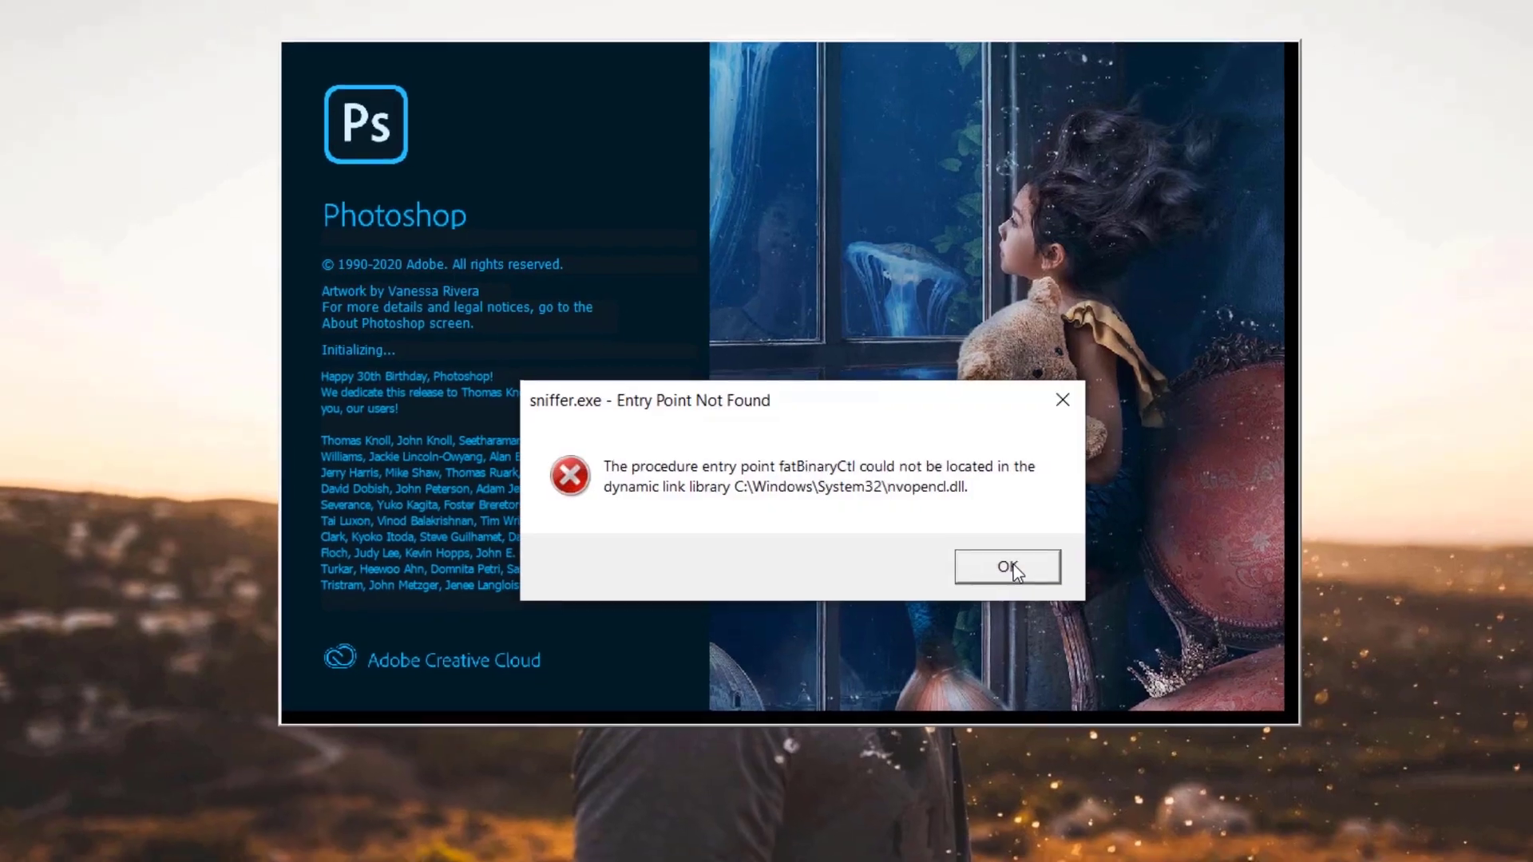
# - Dismiss the sniffer.exe error and request vc_redist.x64.exe from the browser's Visual C++ Redistributable for Visual Studio 2015 download page
pyautogui.click(1012, 564)
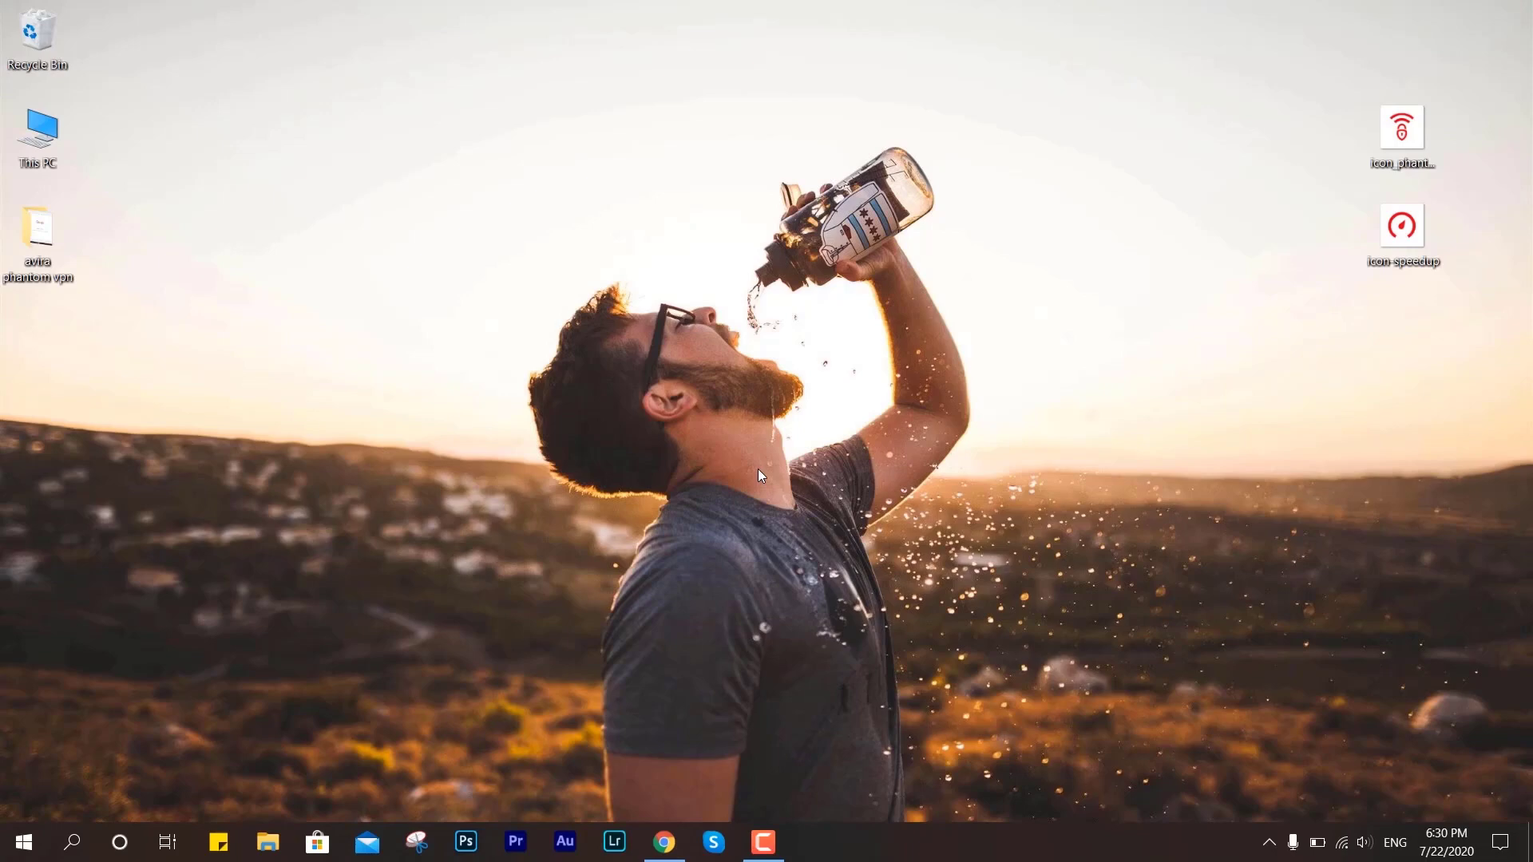
pyautogui.click(664, 842)
pyautogui.scroll(-3, 568, 445)
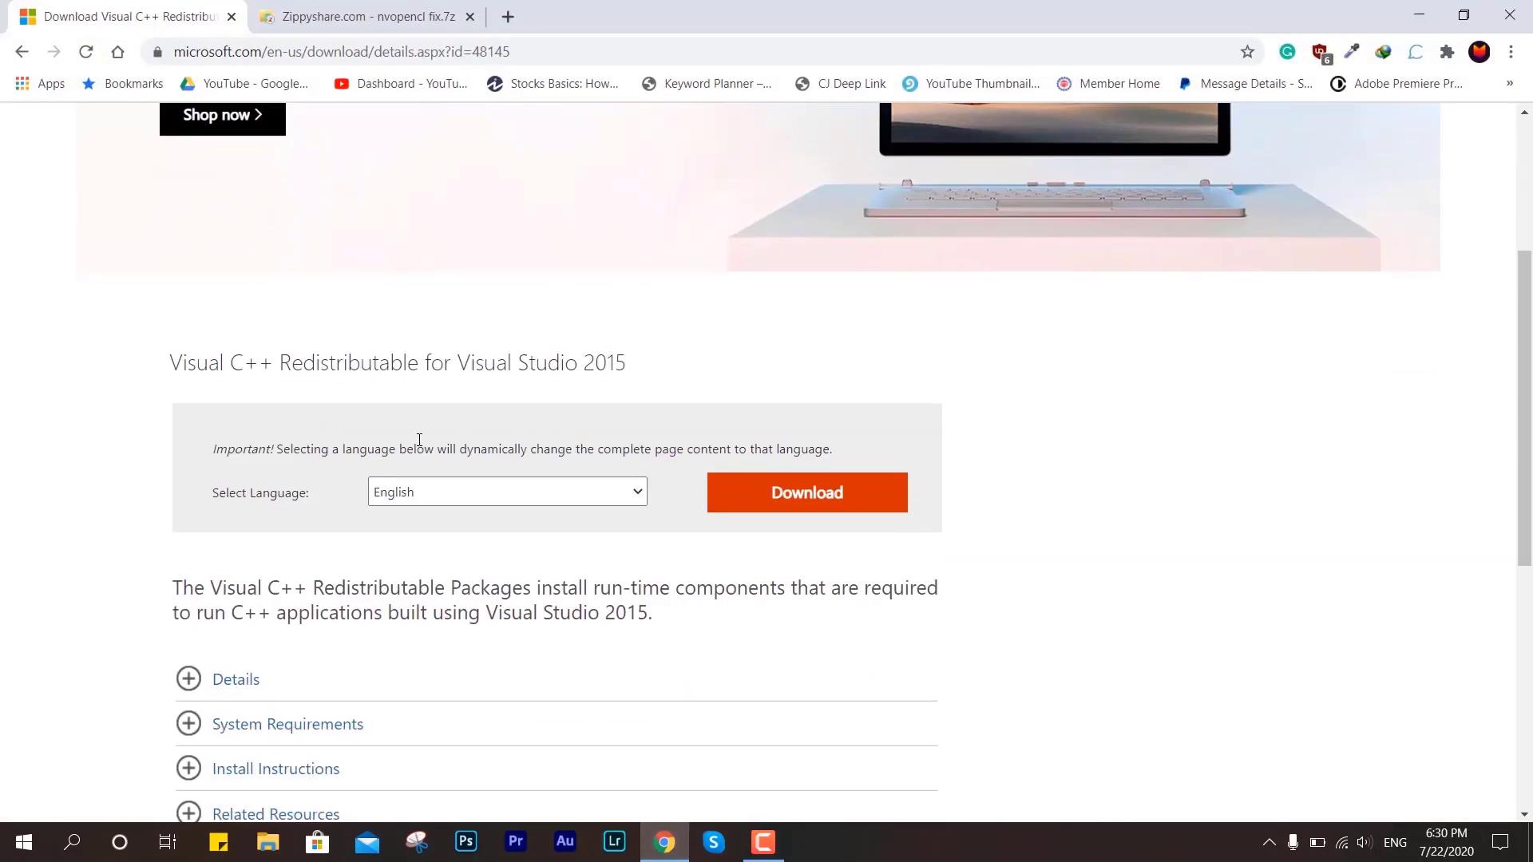
pyautogui.moveTo(171, 363); pyautogui.dragTo(648, 414)
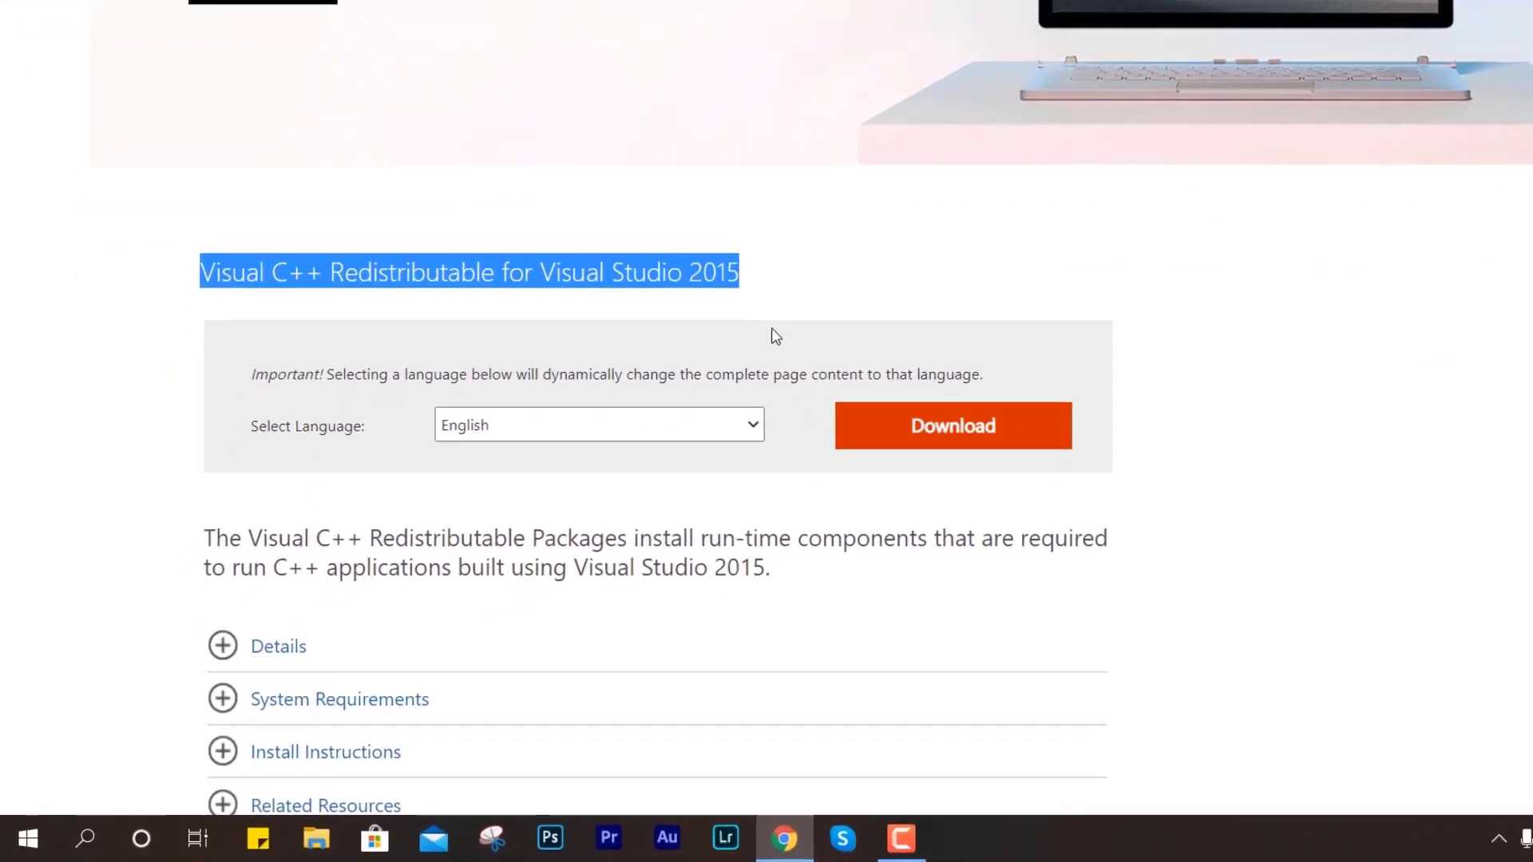
pyautogui.click(778, 500)
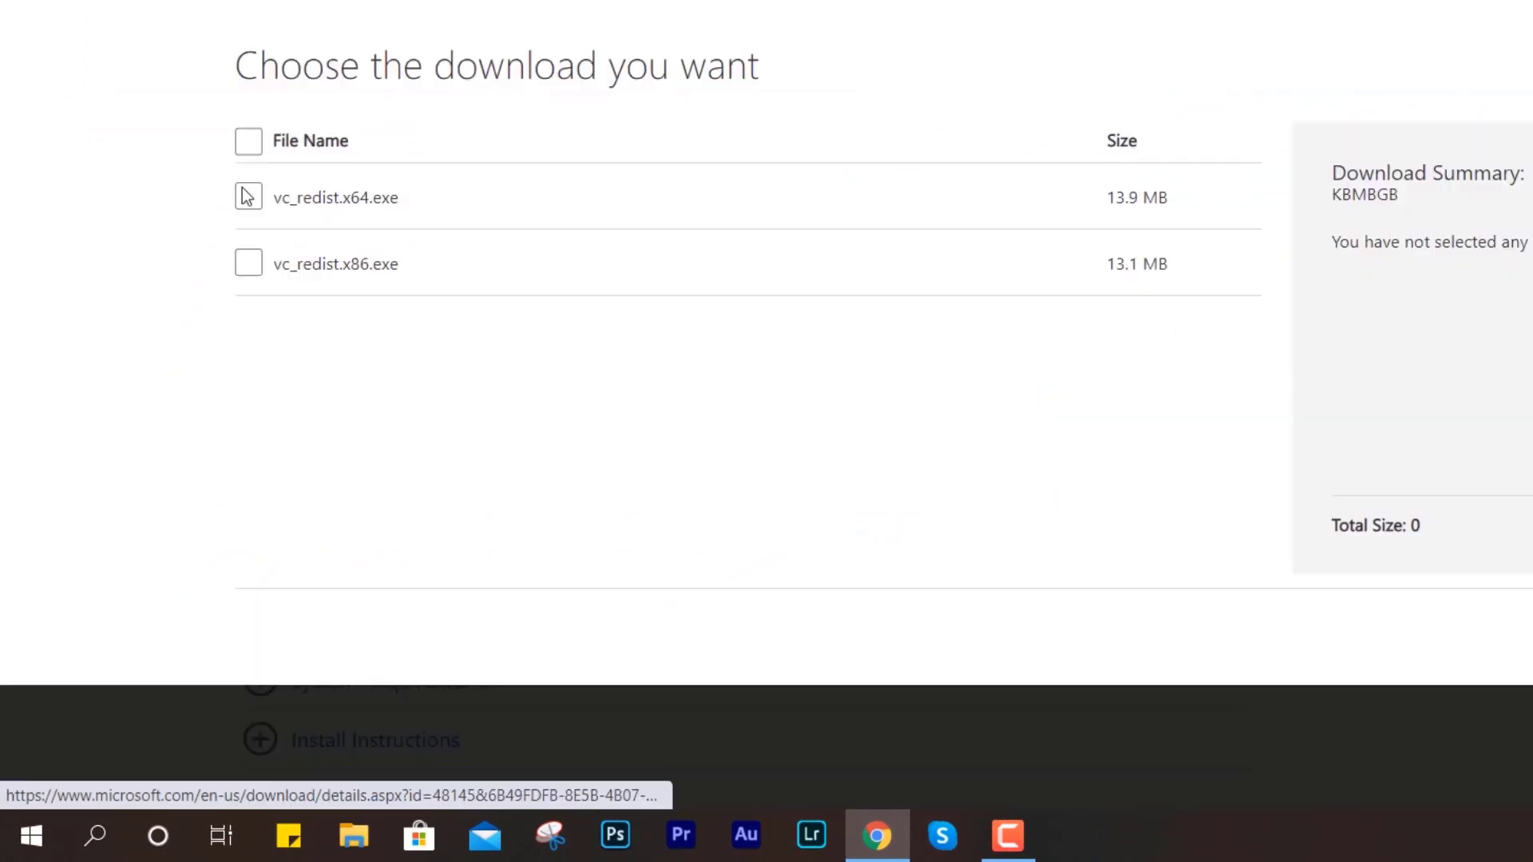
pyautogui.click(246, 199)
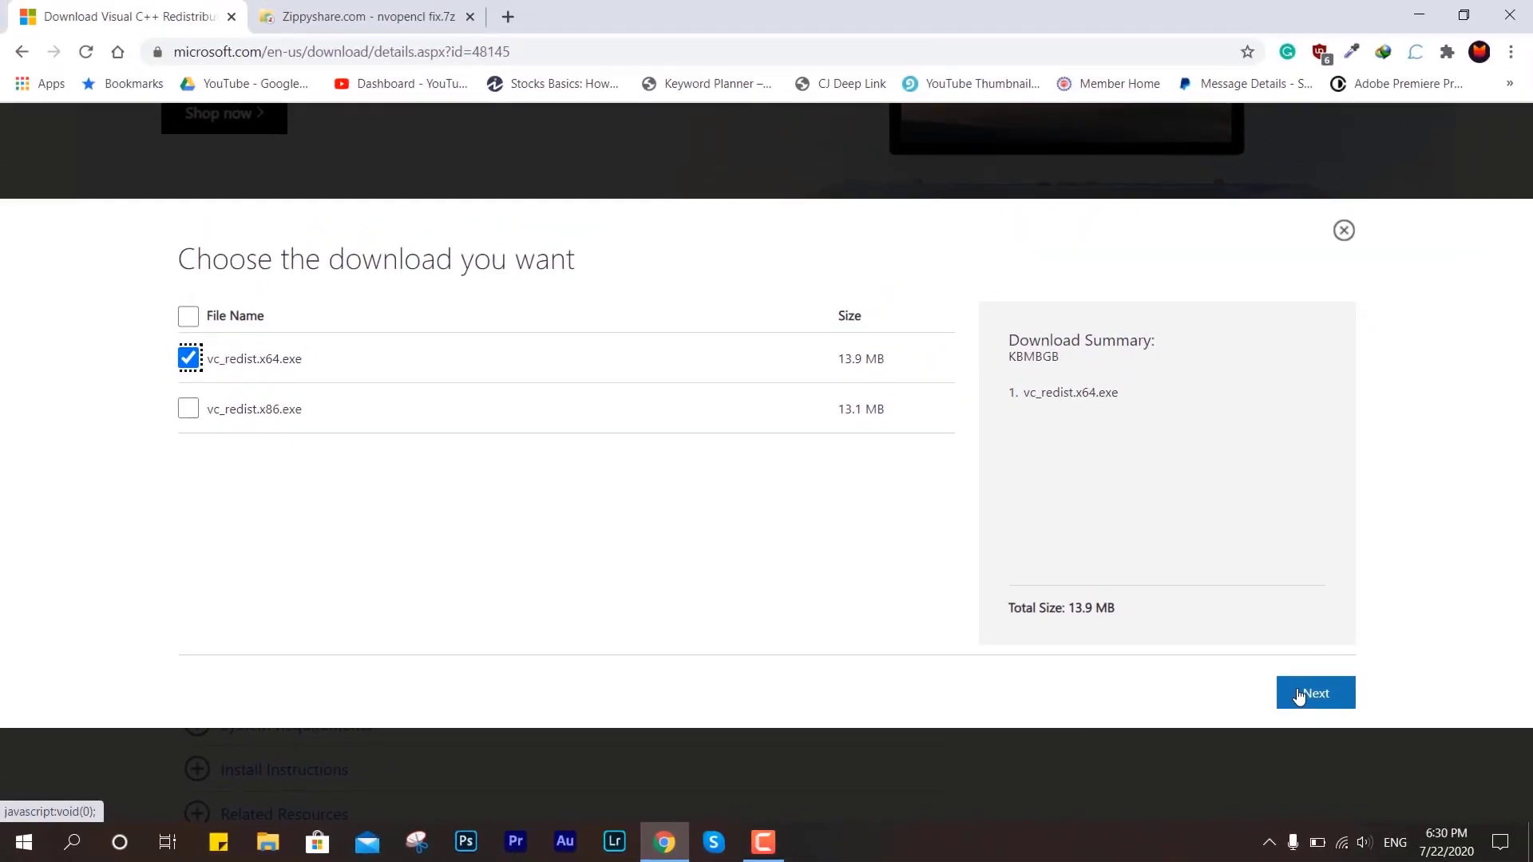
pyautogui.click(1299, 697)
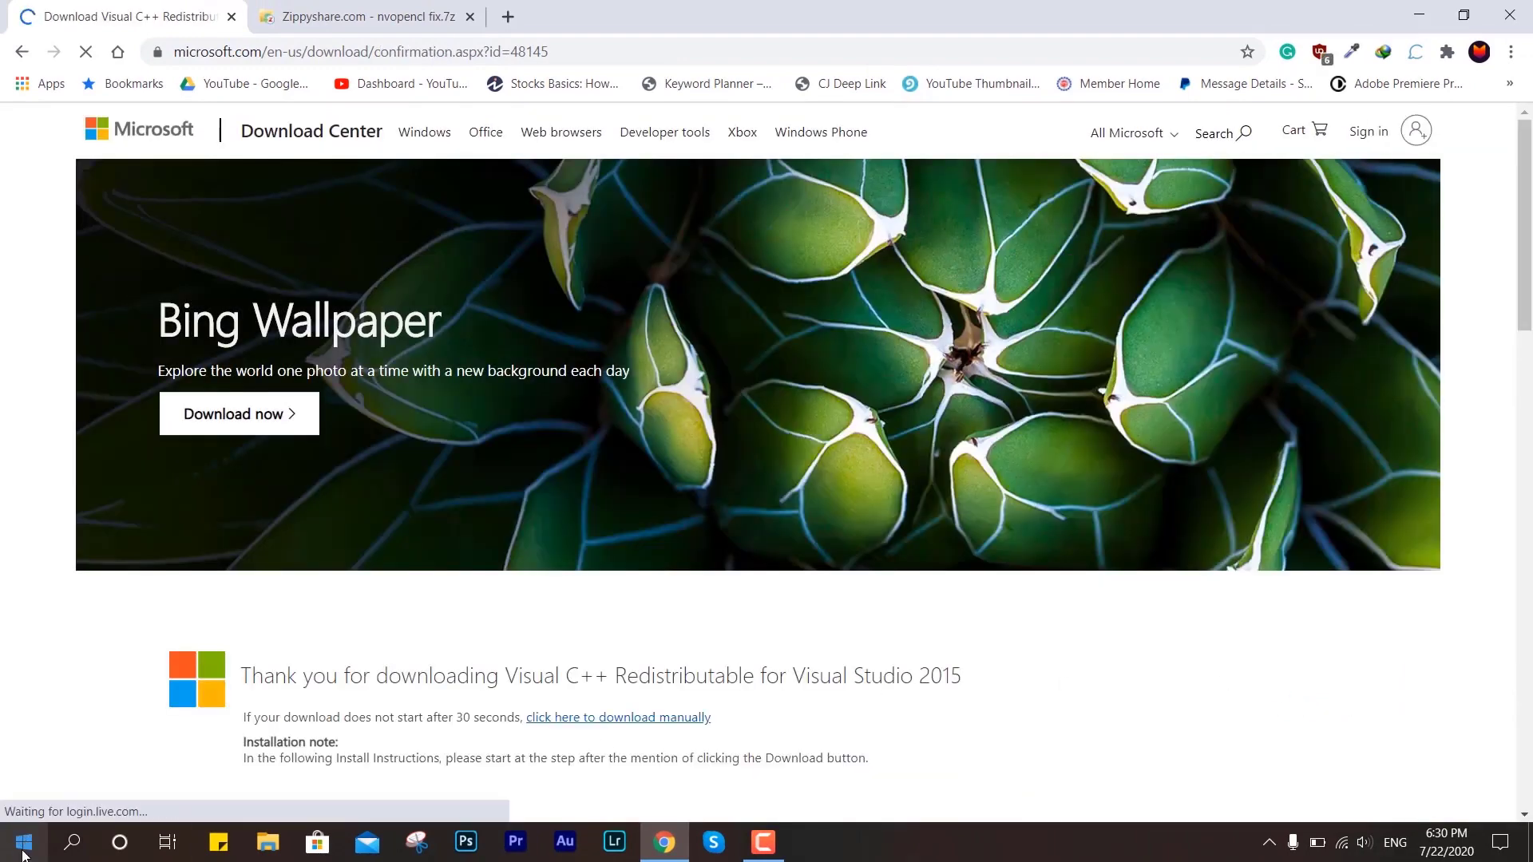
# - Start downloading vc_redist.x64.exe to the Programs folder and check the PC's system type in its properties
pyautogui.click(23, 848)
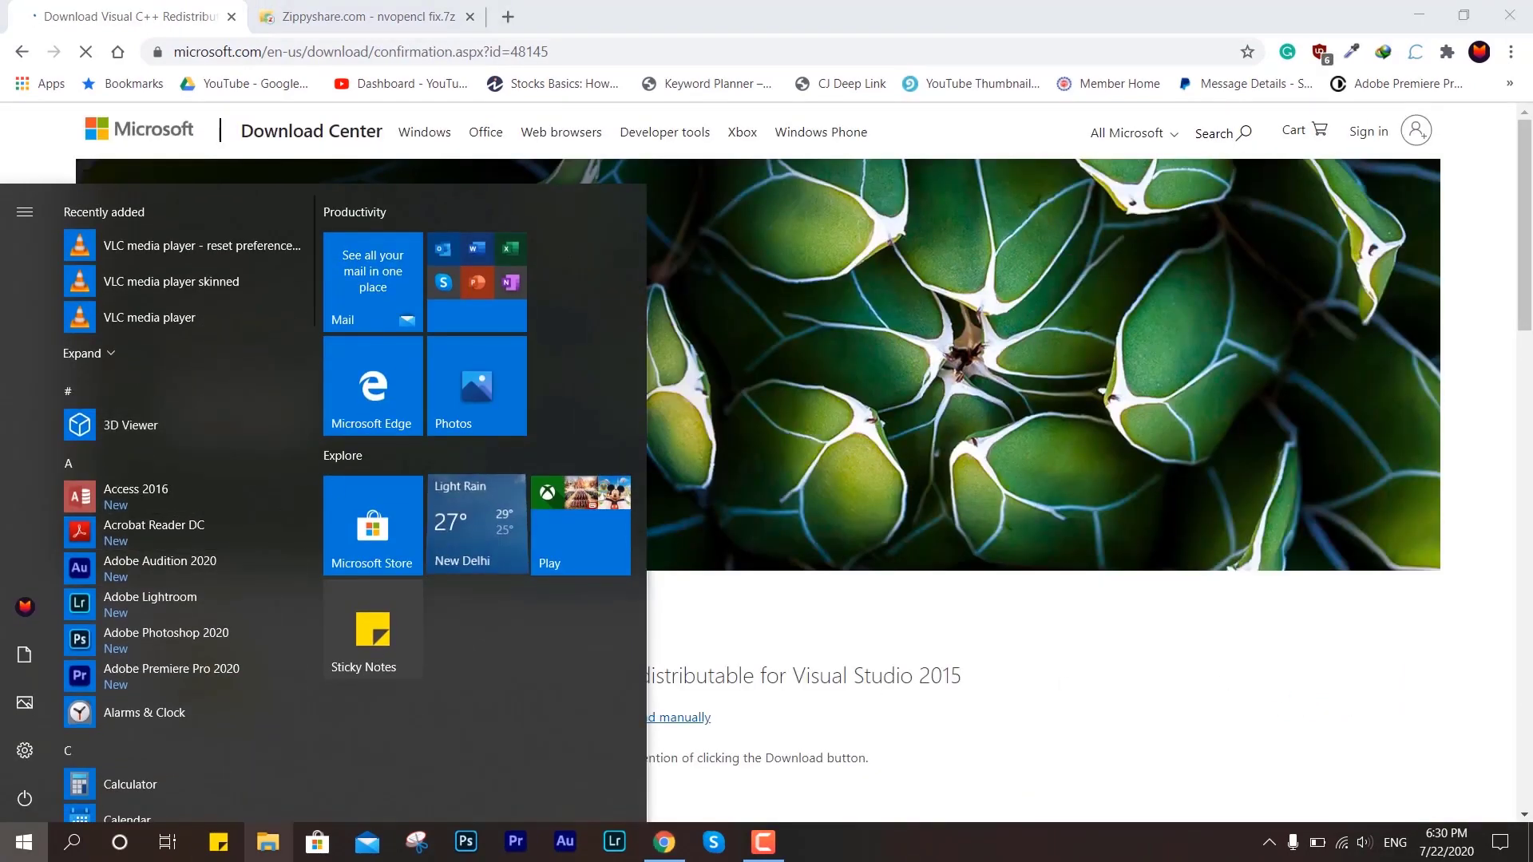
pyautogui.click(267, 842)
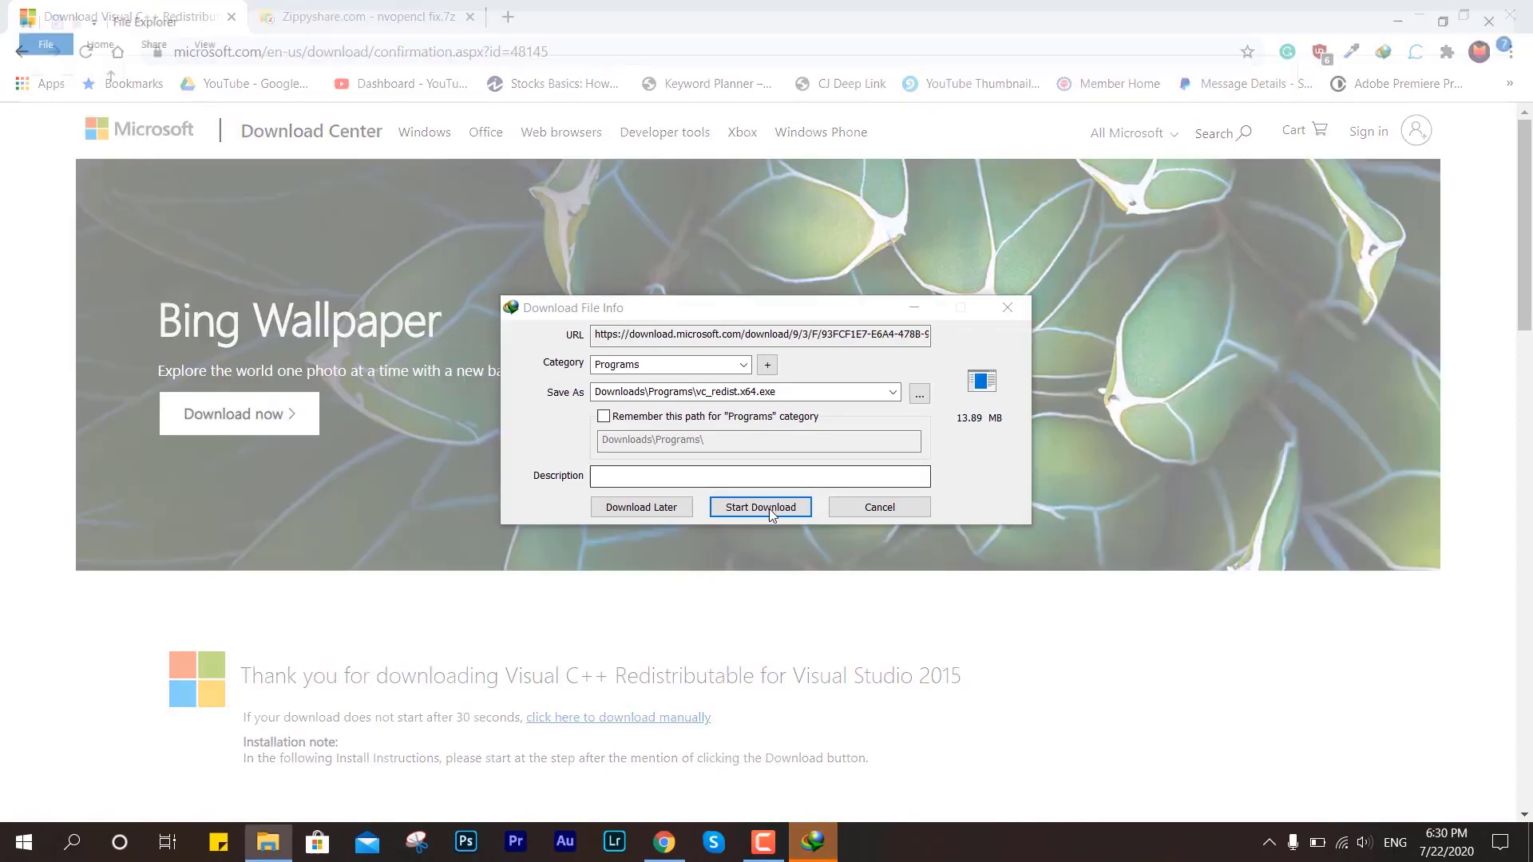
pyautogui.click(768, 510)
pyautogui.rightClick(81, 348)
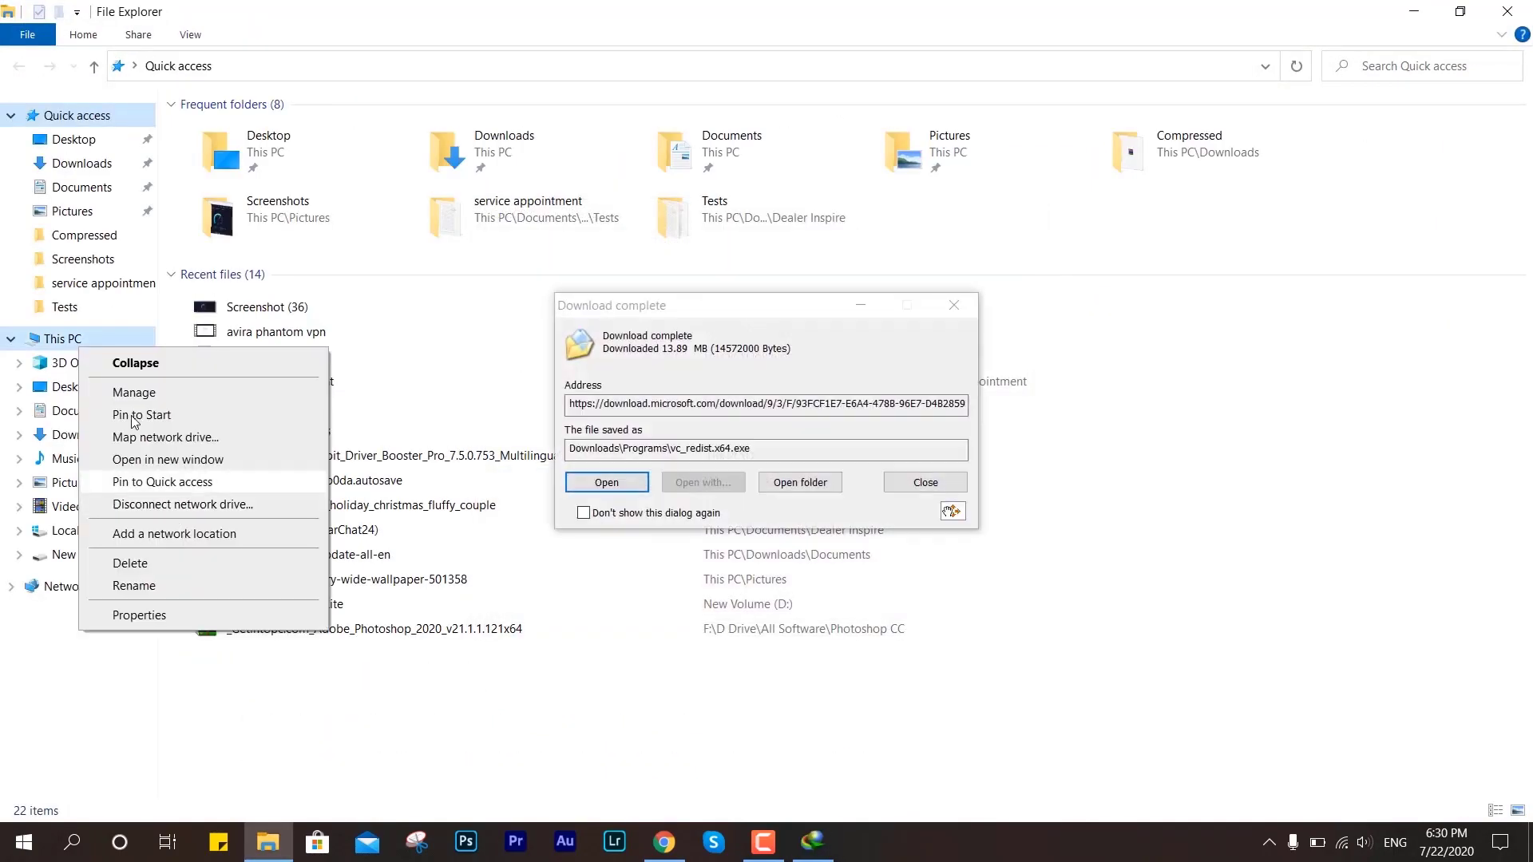
pyautogui.click(140, 614)
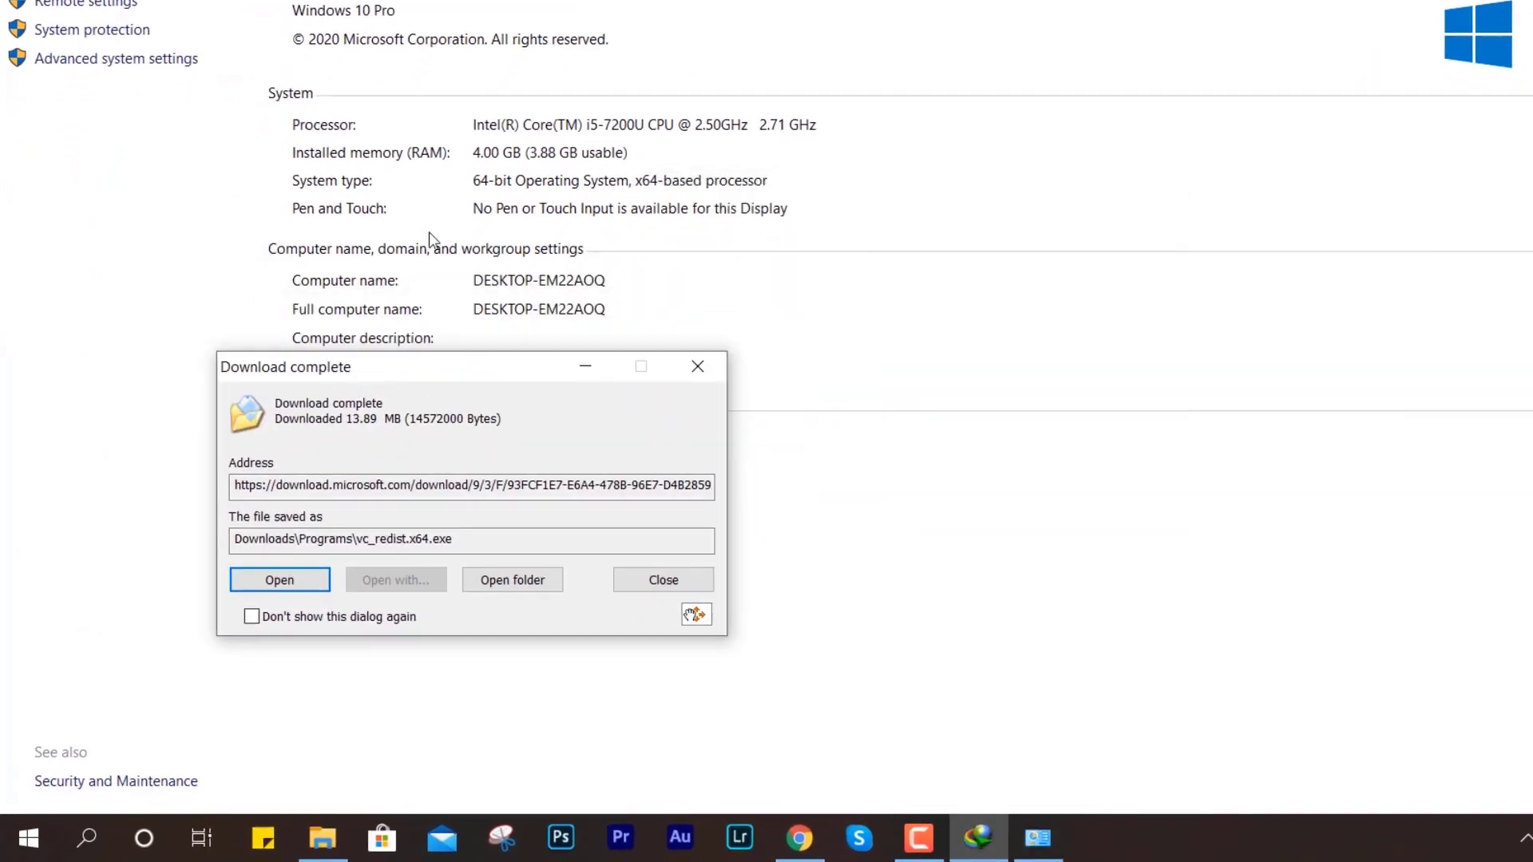
pyautogui.click(1507, 10)
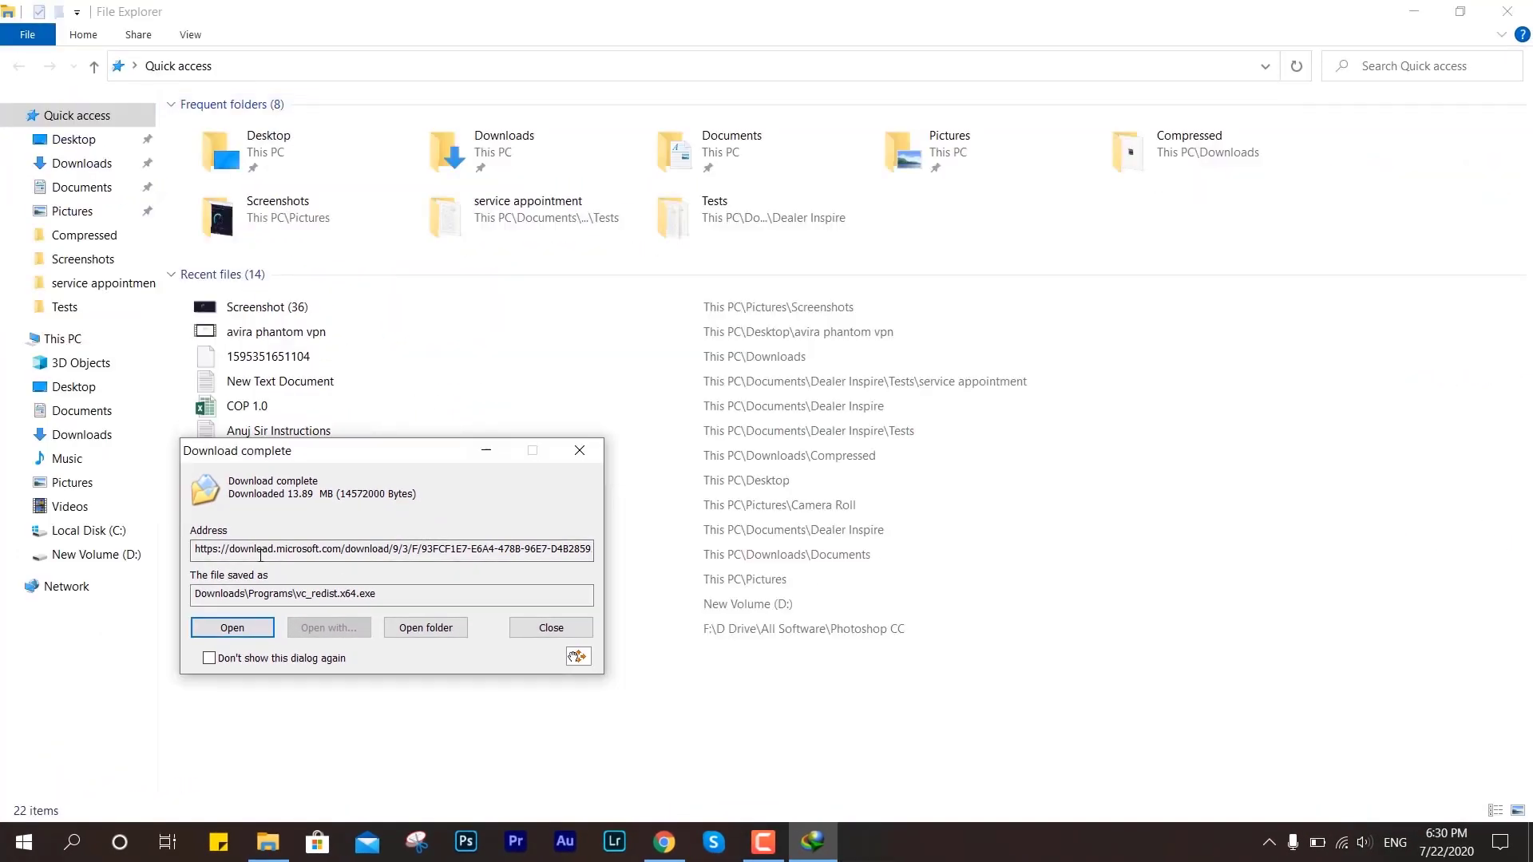
# - Run the downloaded vc_redist.x64.exe, accept the license terms, and try to install the Visual C++ 2015 Redistributable (x64)
pyautogui.moveTo(273, 452); pyautogui.dragTo(619, 368)
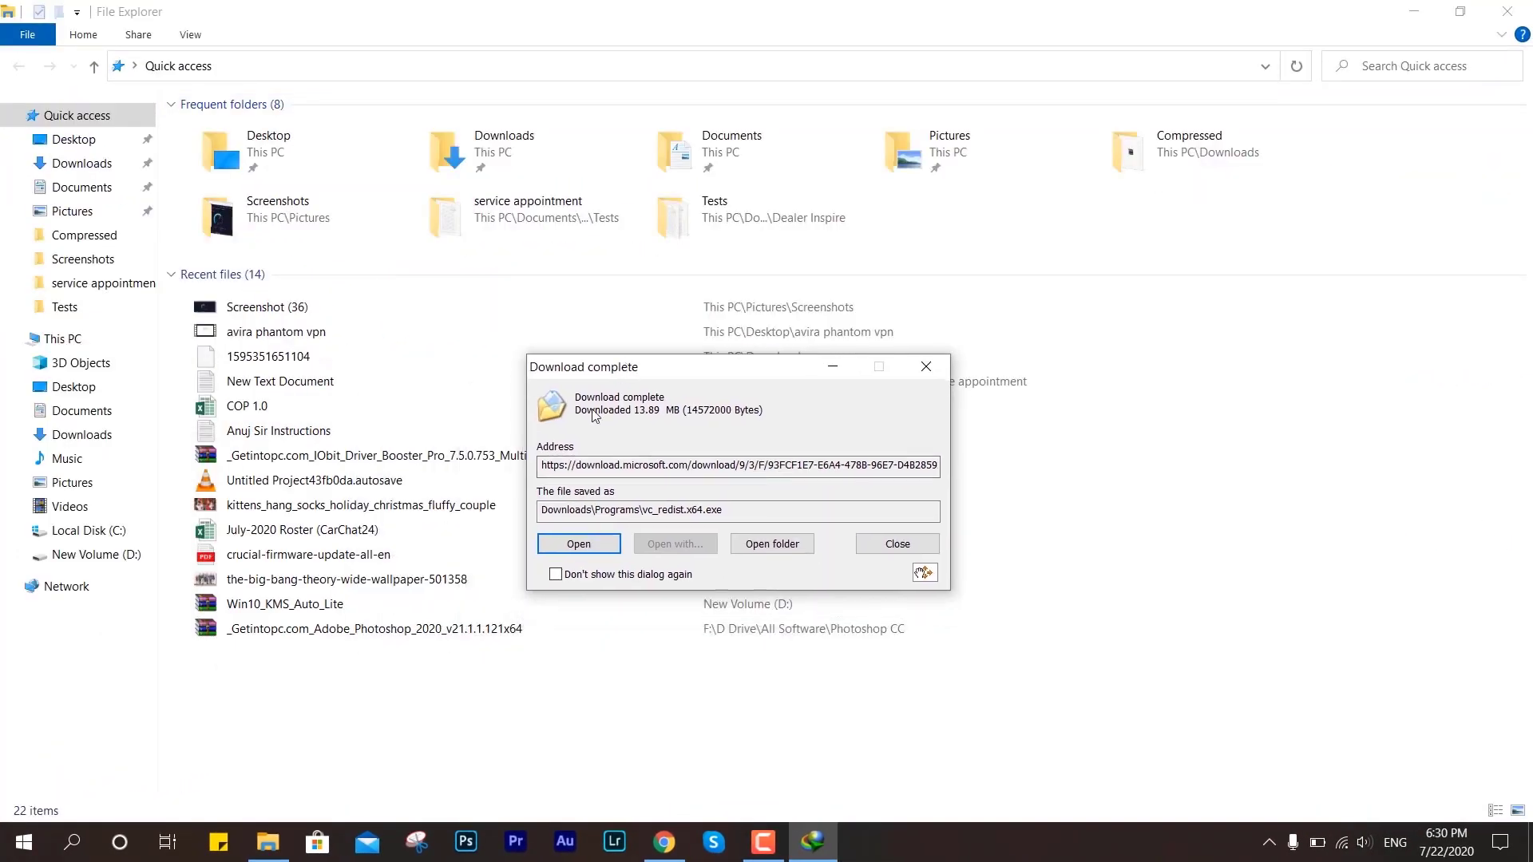
pyautogui.click(579, 544)
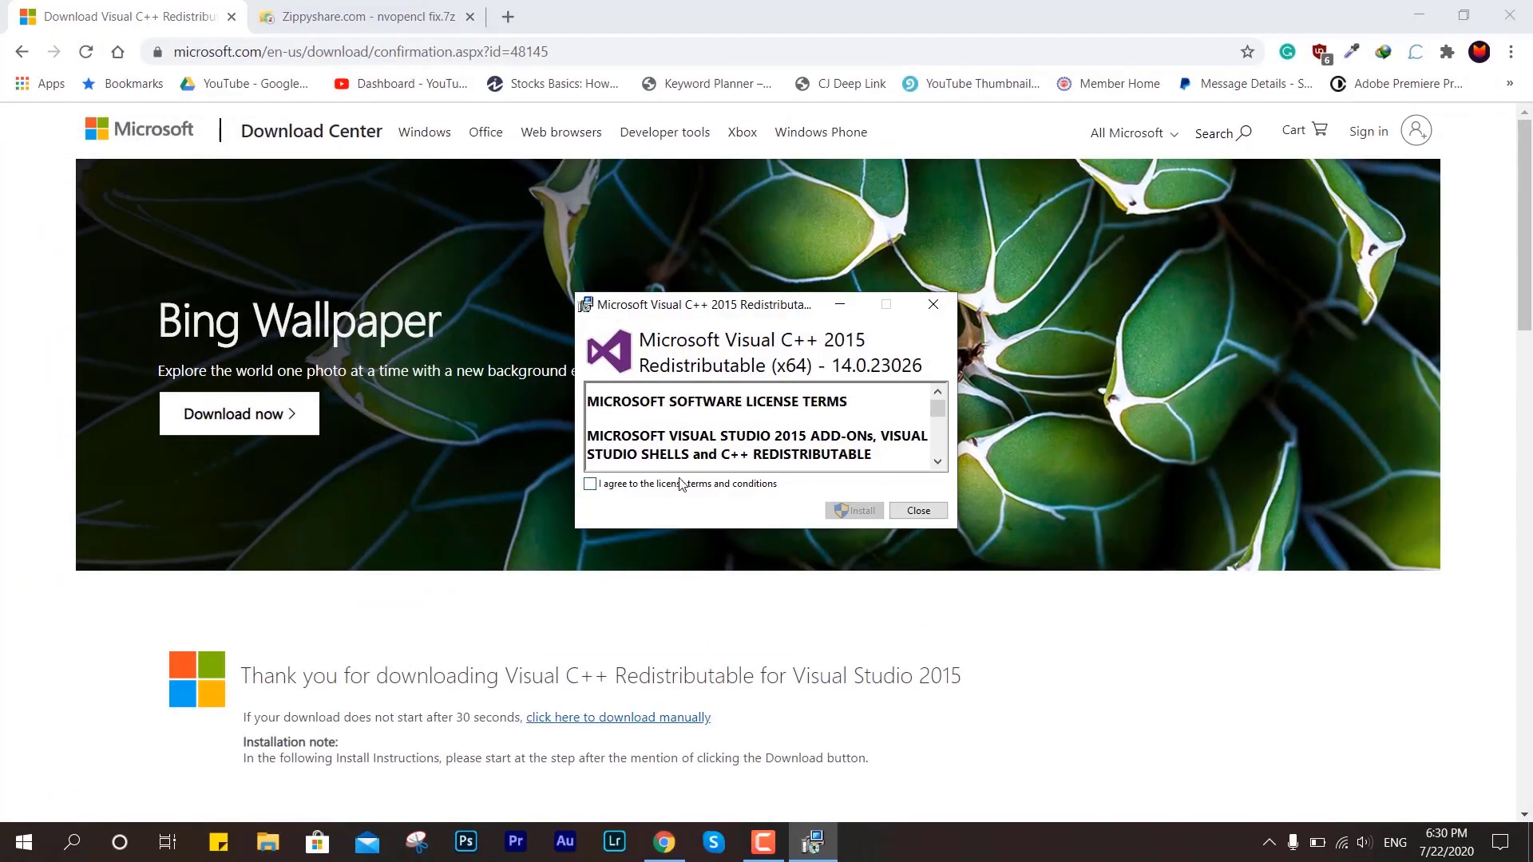
pyautogui.click(680, 483)
pyautogui.click(854, 513)
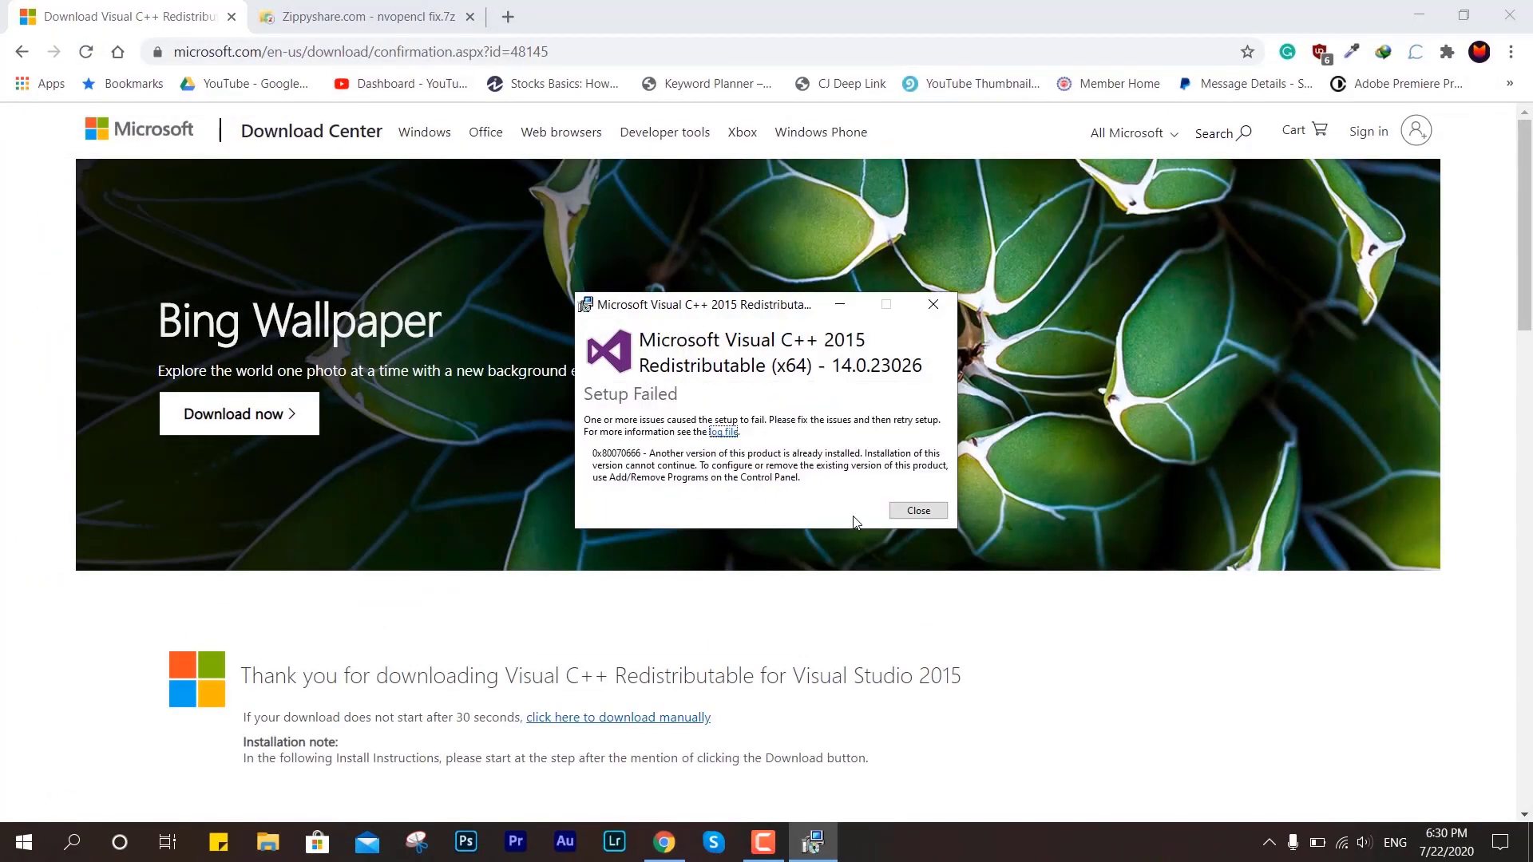
pyautogui.click(918, 512)
# - Download nvopencl fix.7z from the Zippyshare page and open the archive, closing the browser
pyautogui.click(440, 18)
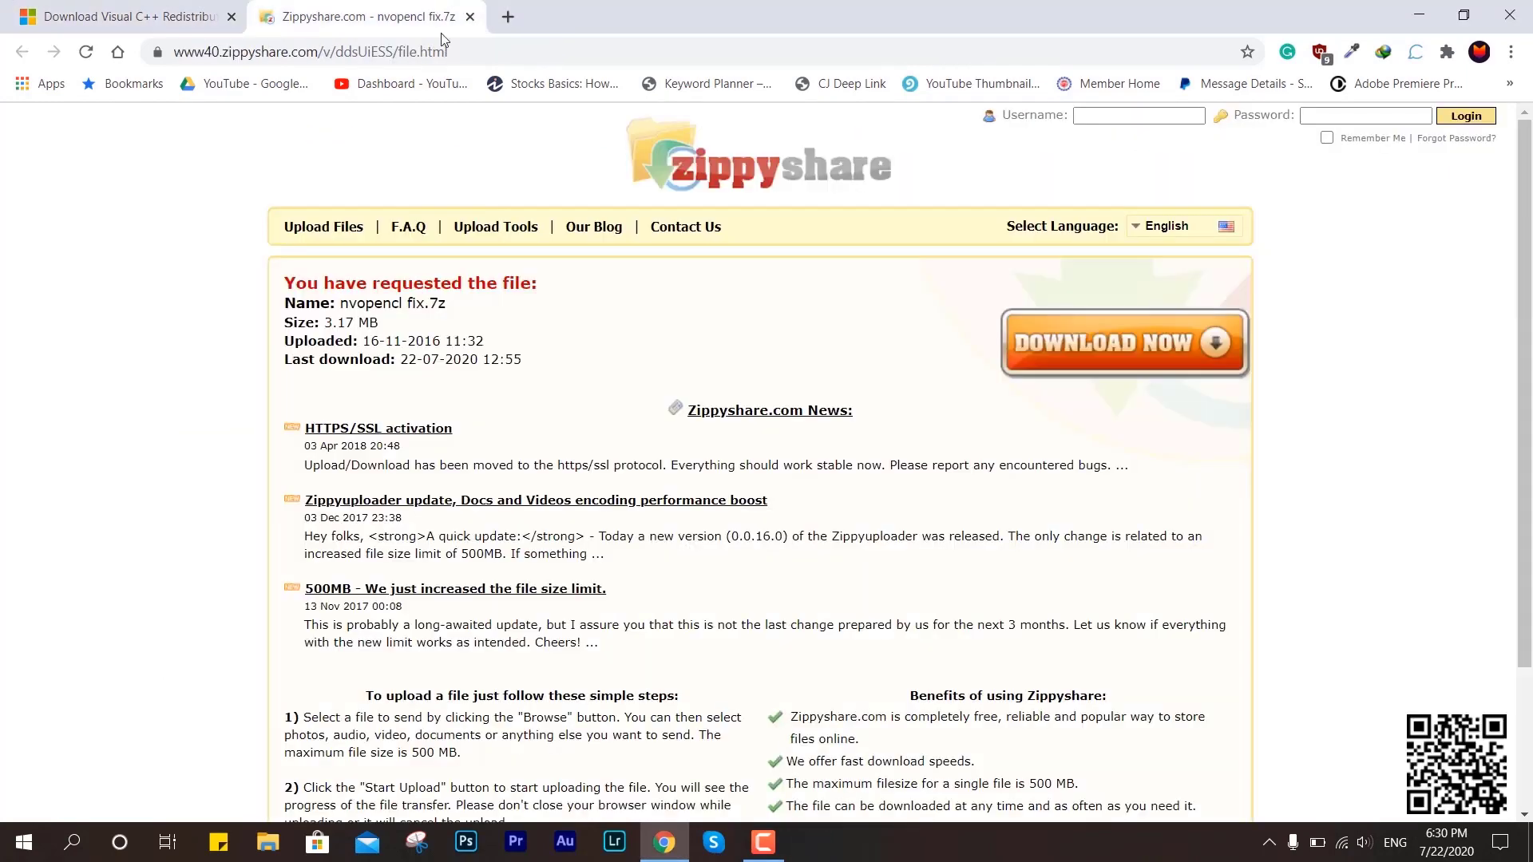
pyautogui.click(1088, 342)
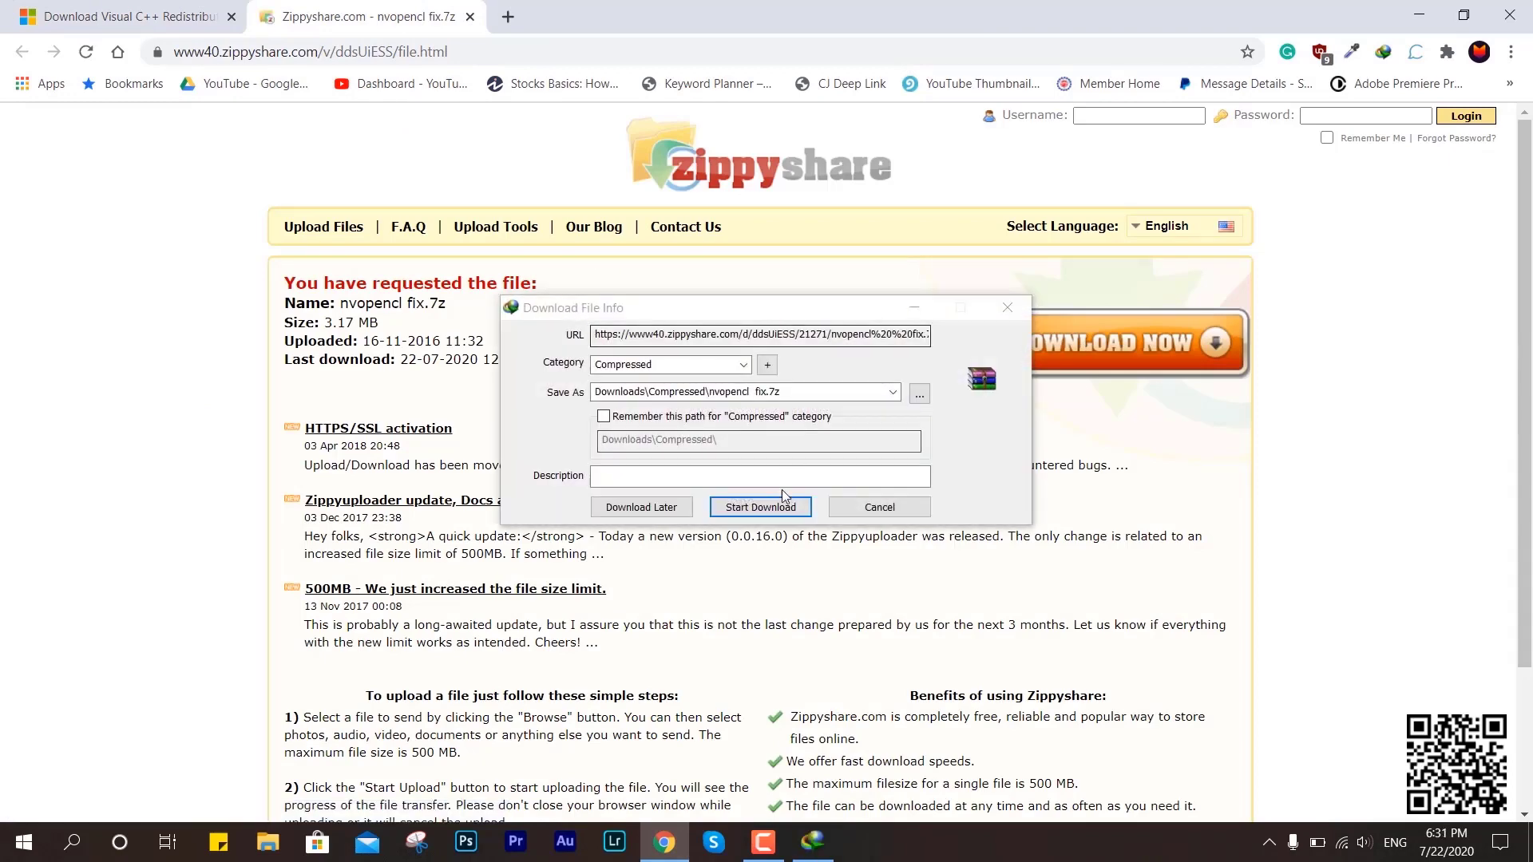
pyautogui.click(782, 507)
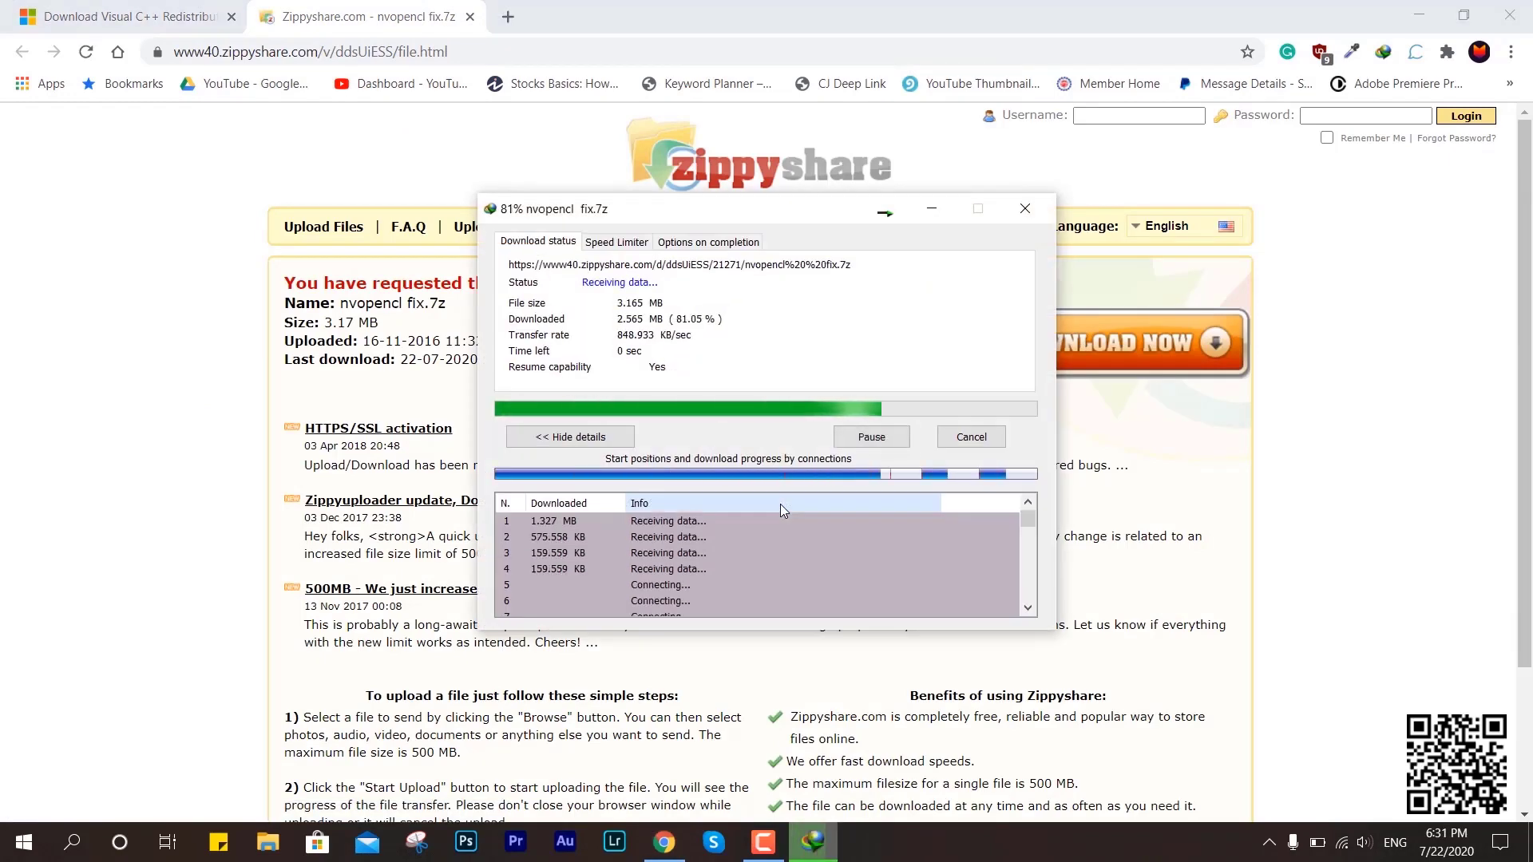
pyautogui.click(632, 482)
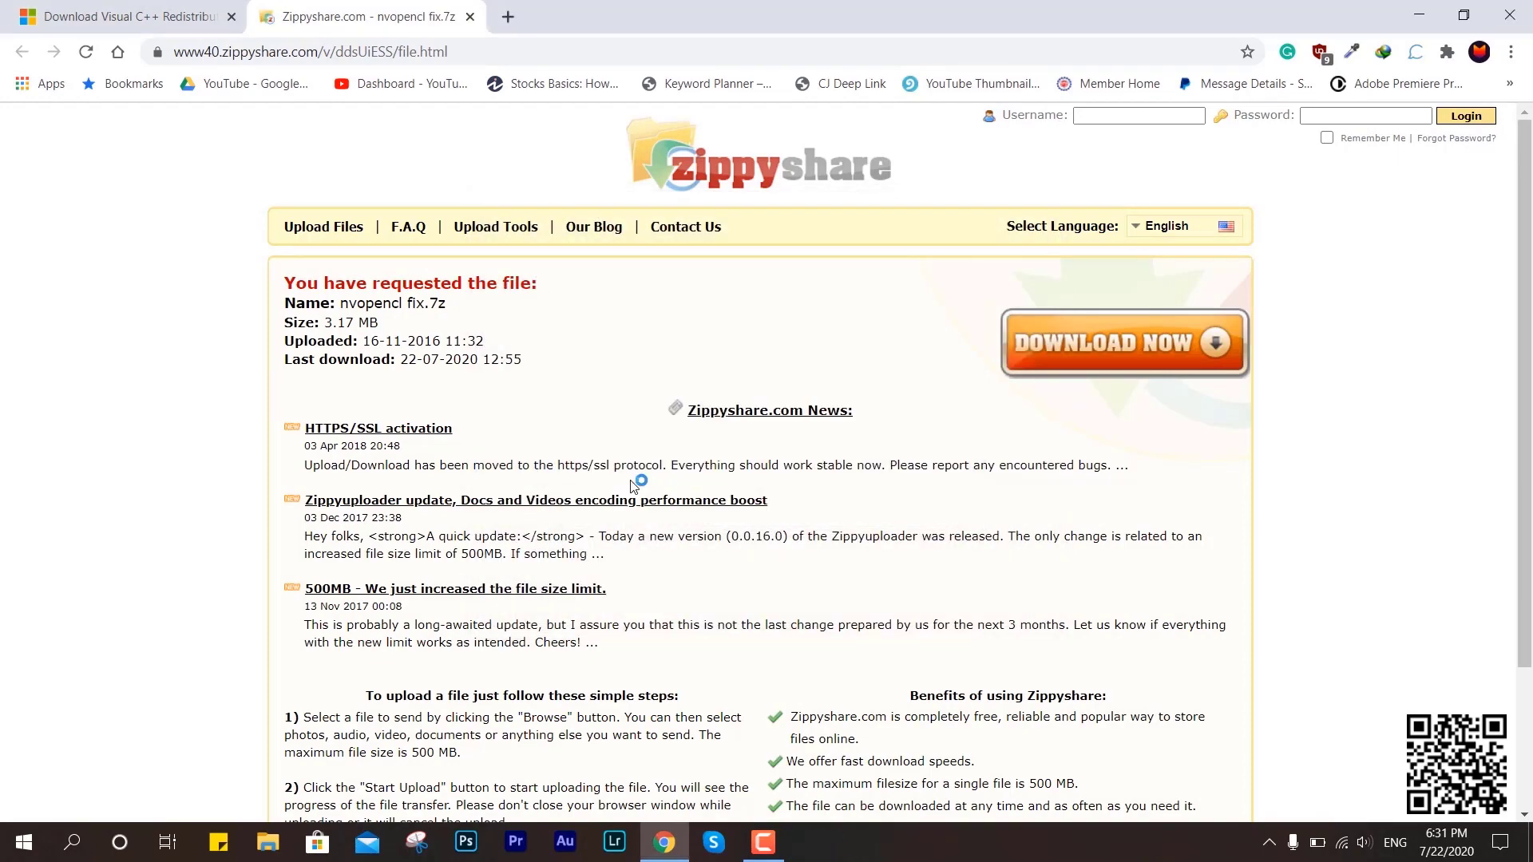
pyautogui.click(1517, 10)
# - Extract nvopencl.dll from the archive to the Desktop and close WinRAR
pyautogui.rightClick(356, 240)
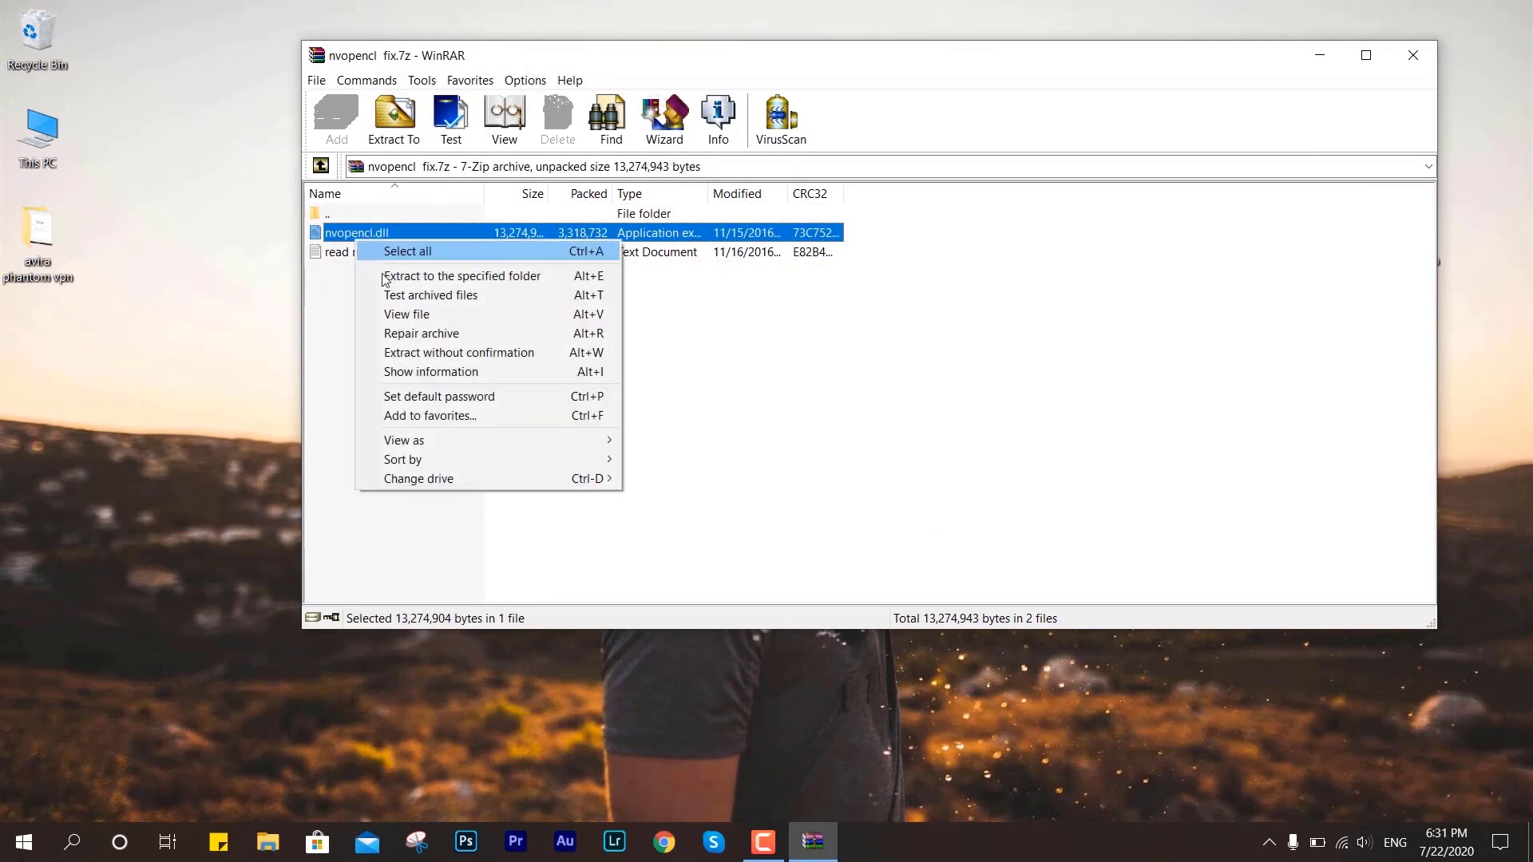
pyautogui.click(435, 273)
pyautogui.click(911, 231)
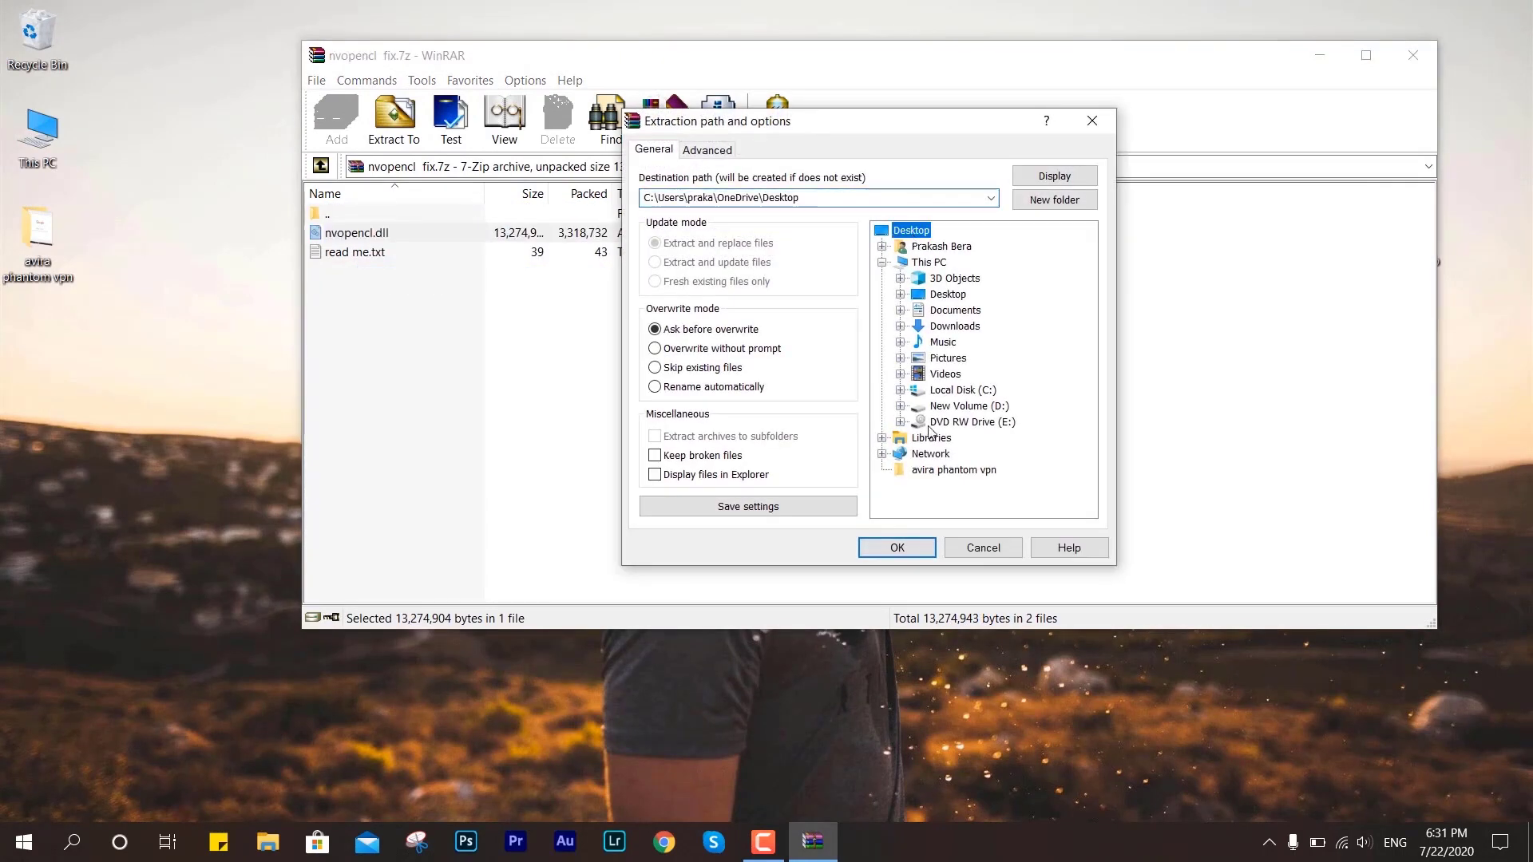
pyautogui.click(897, 547)
pyautogui.click(1412, 54)
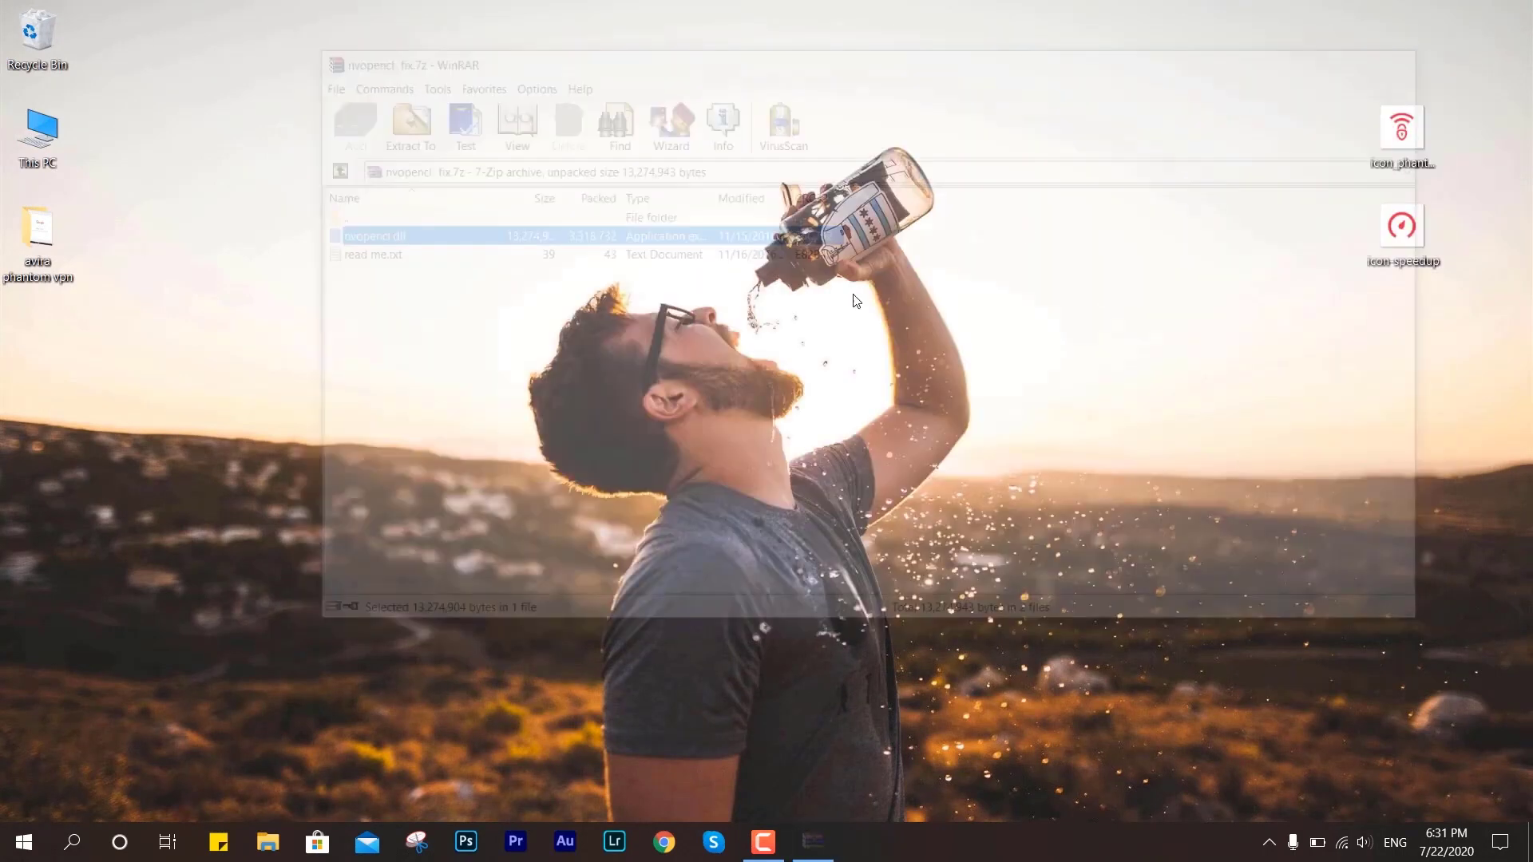
# - Cut nvopencl.dll from the desktop and open the C:\Windows\System32 folder
pyautogui.click(48, 335)
pyautogui.hotkey('ctrl', 'x')
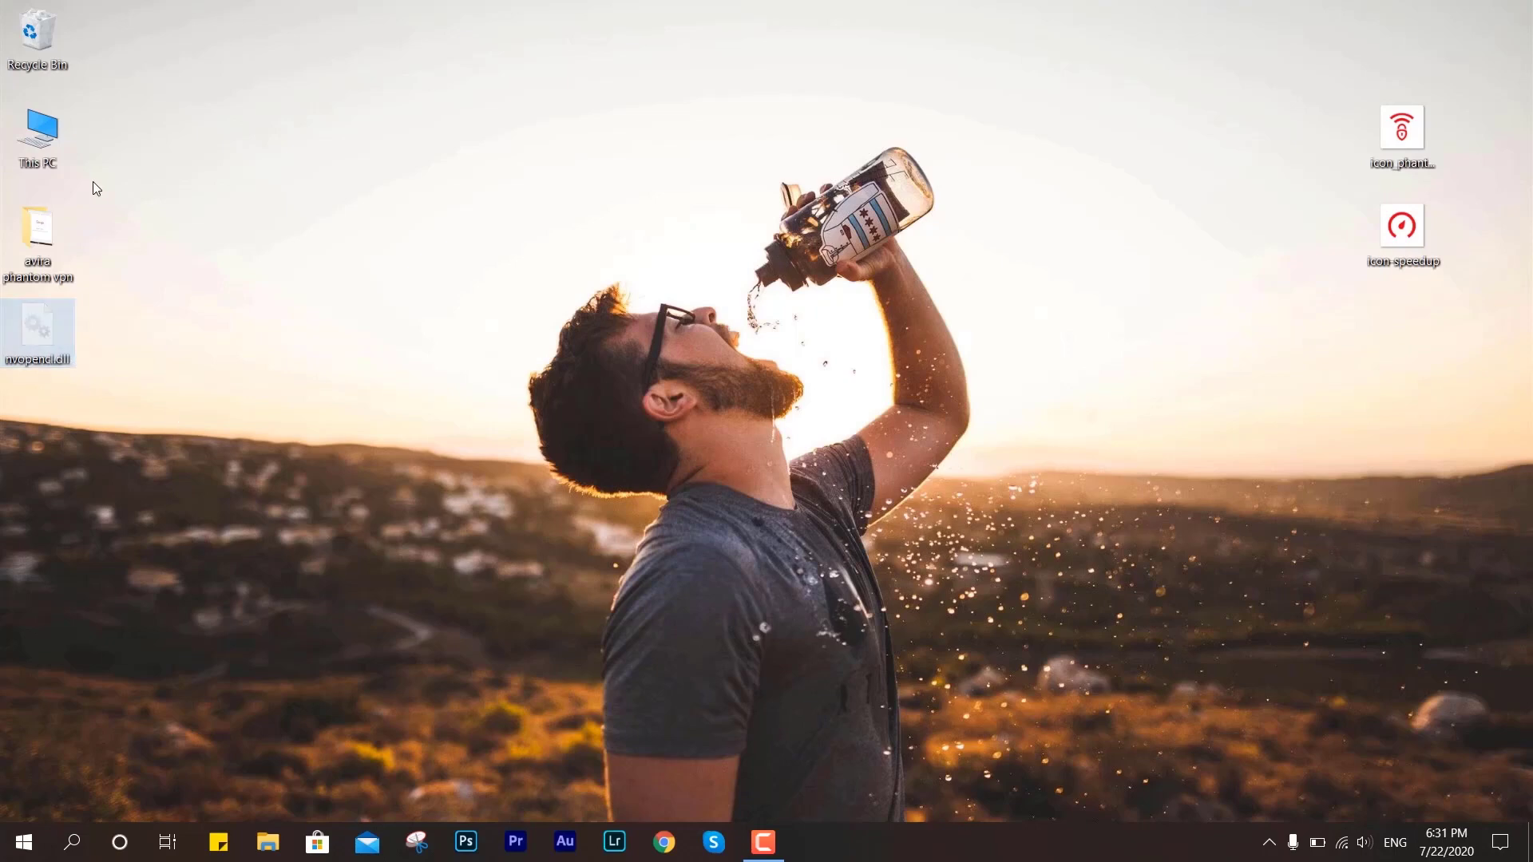
pyautogui.doubleClick(48, 128)
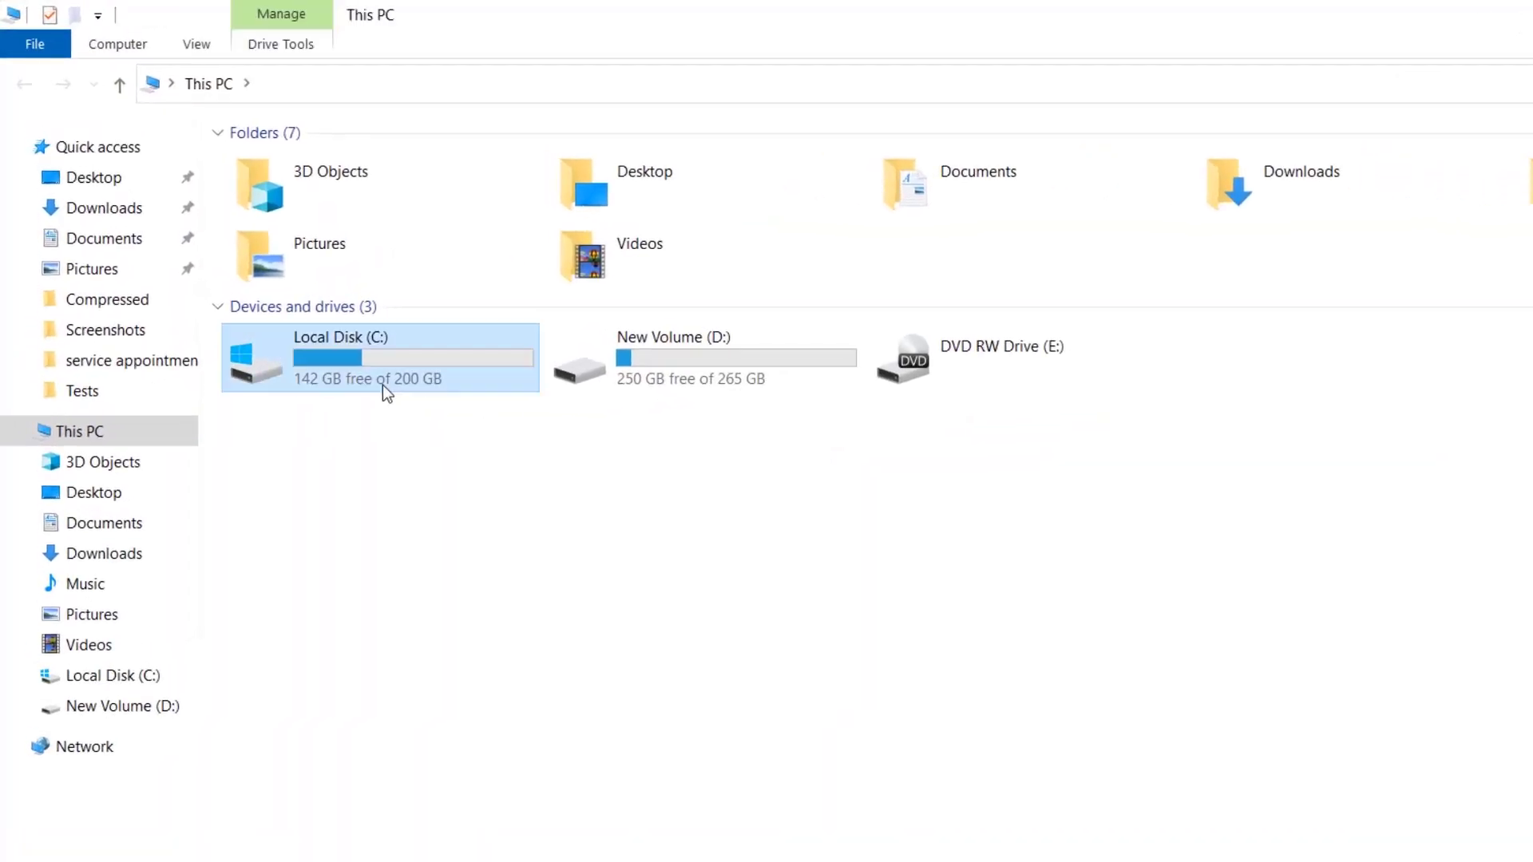
pyautogui.doubleClick(348, 350)
pyautogui.doubleClick(332, 414)
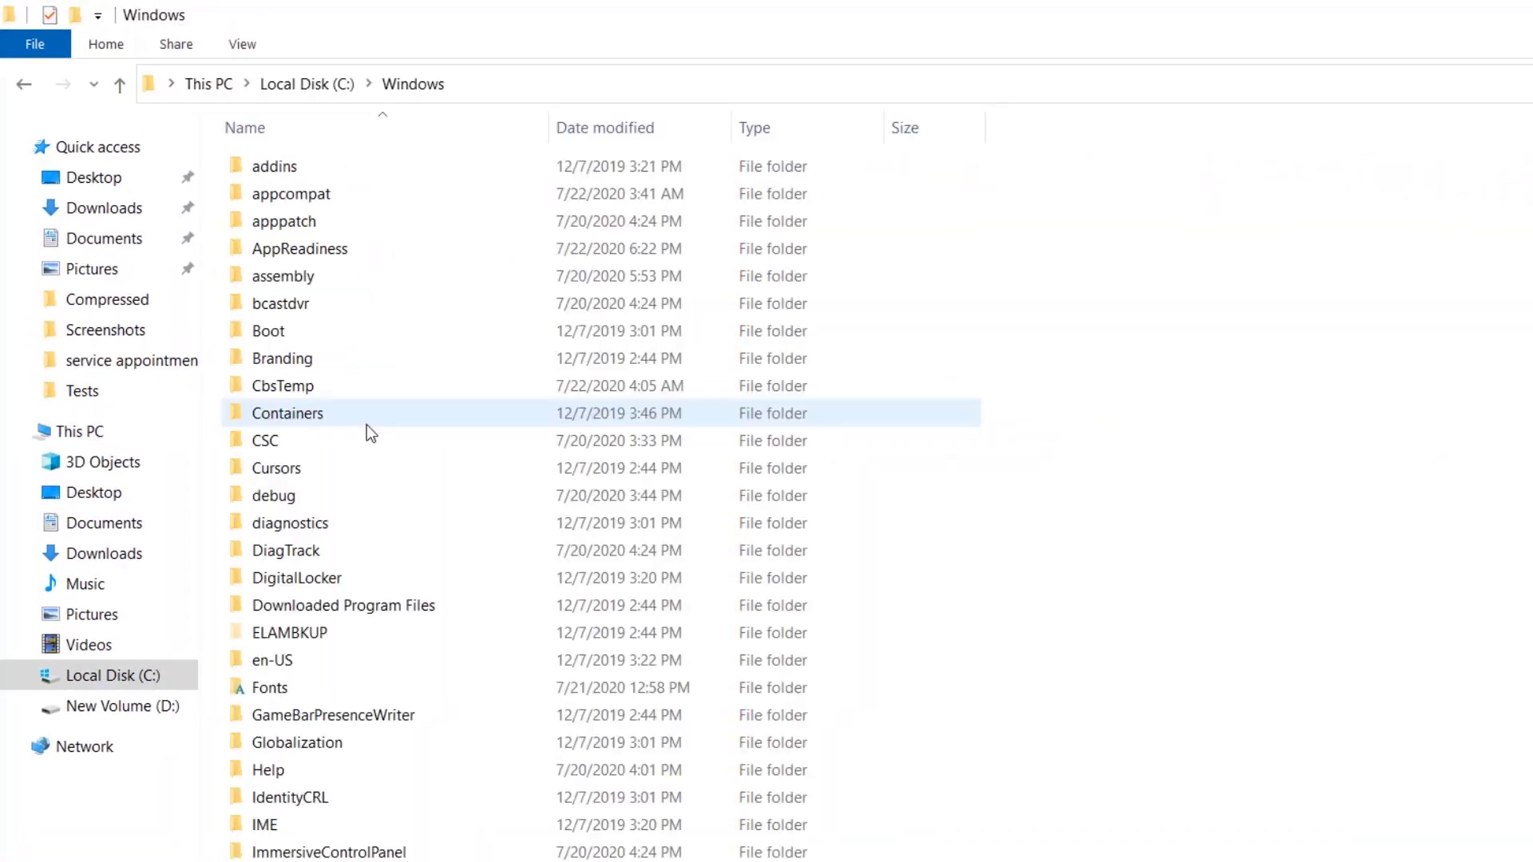
pyautogui.press('s')
pyautogui.press('s')
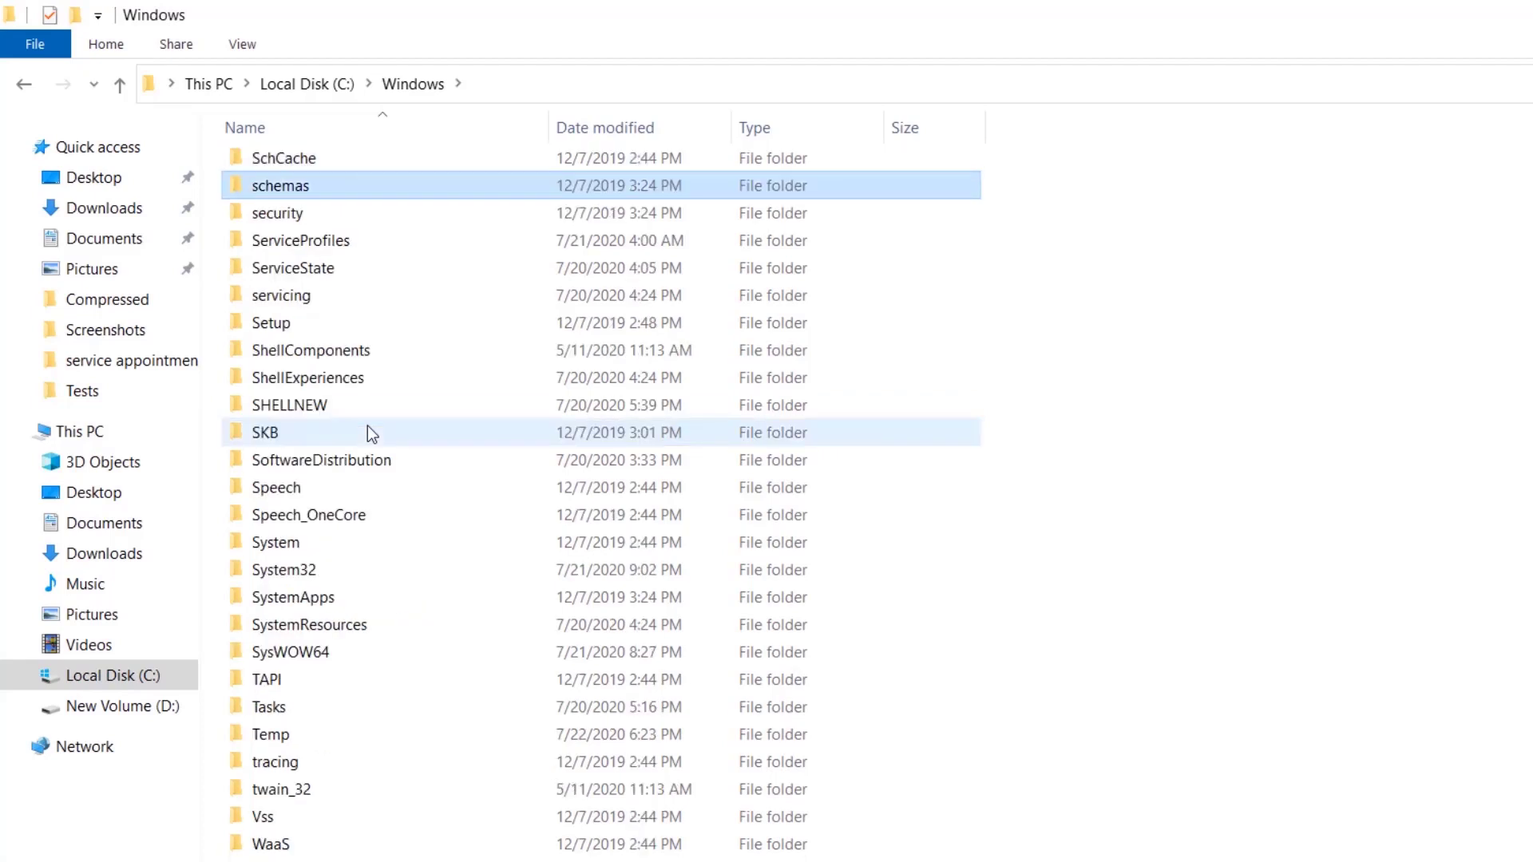
pyautogui.write('system32')
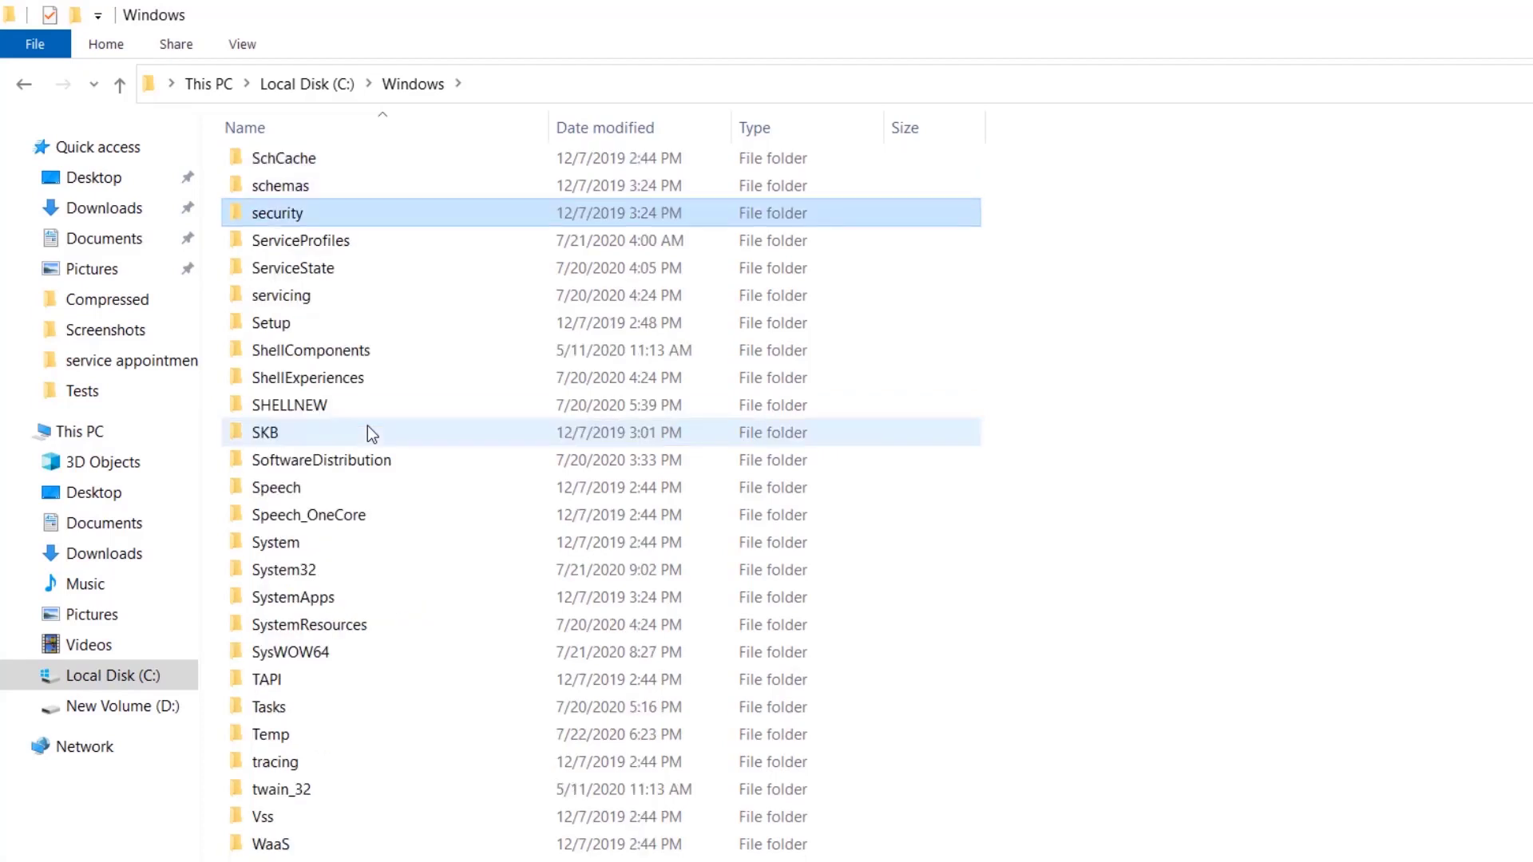
pyautogui.press('Return')
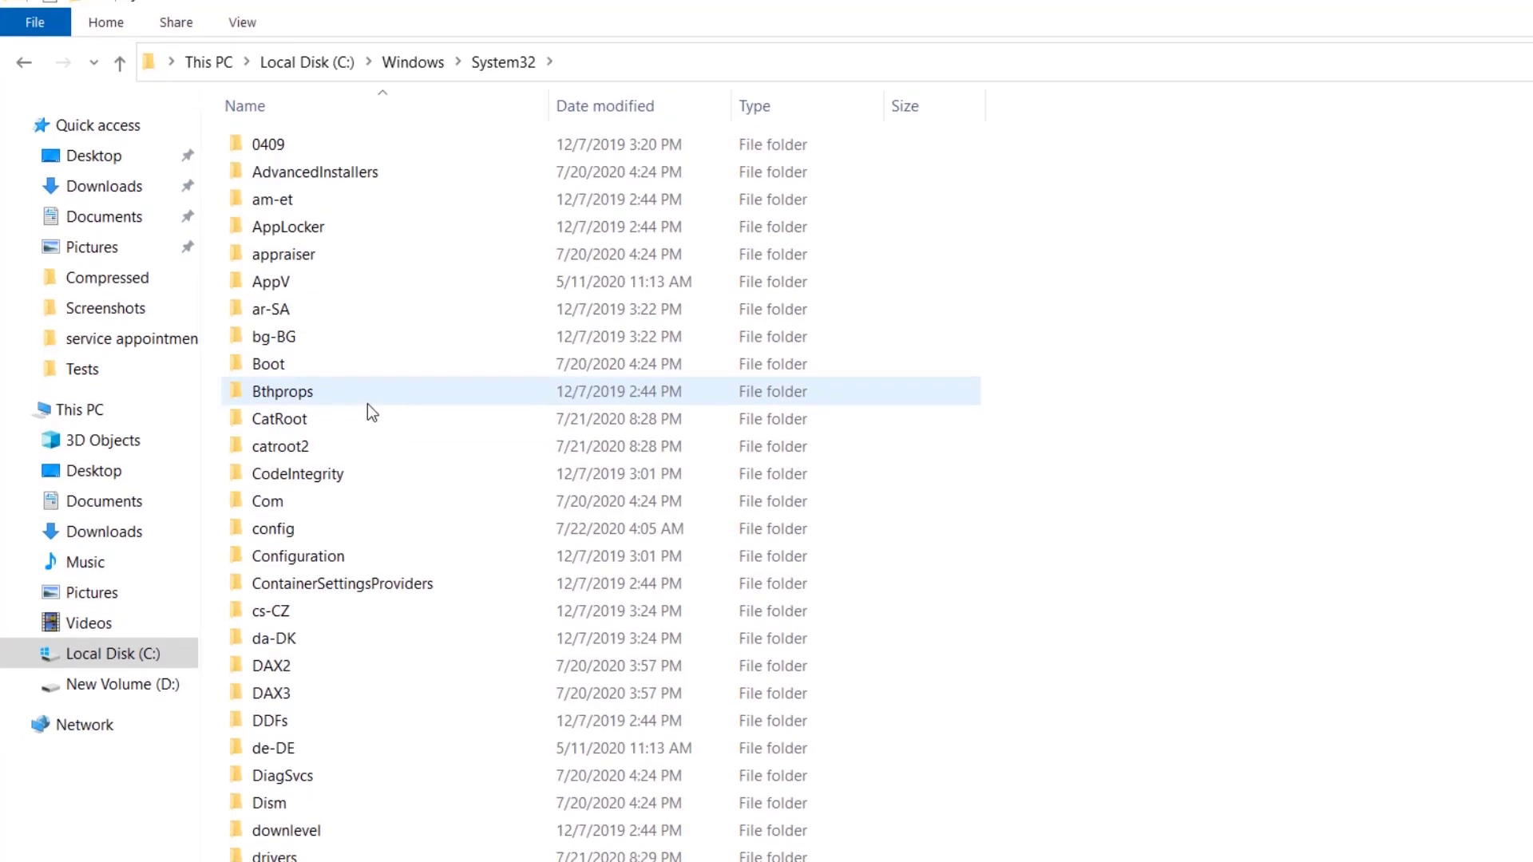
# - Paste nvopencl.dll into System32, replacing the existing file with administrator permission, and close the folder window
pyautogui.hotkey('ctrl', 'v')
pyautogui.click(334, 341)
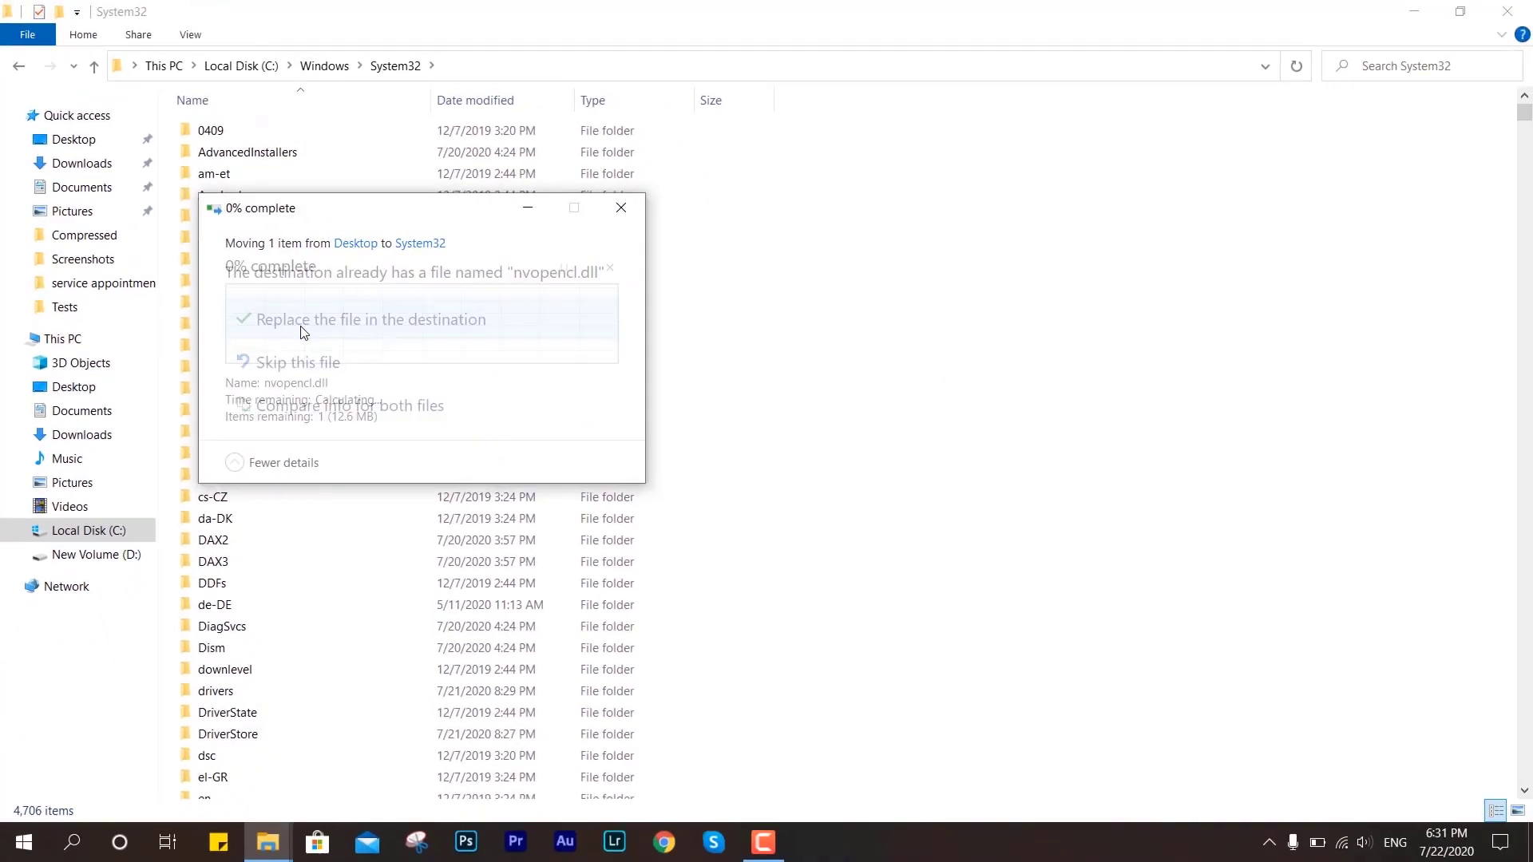
pyautogui.click(408, 329)
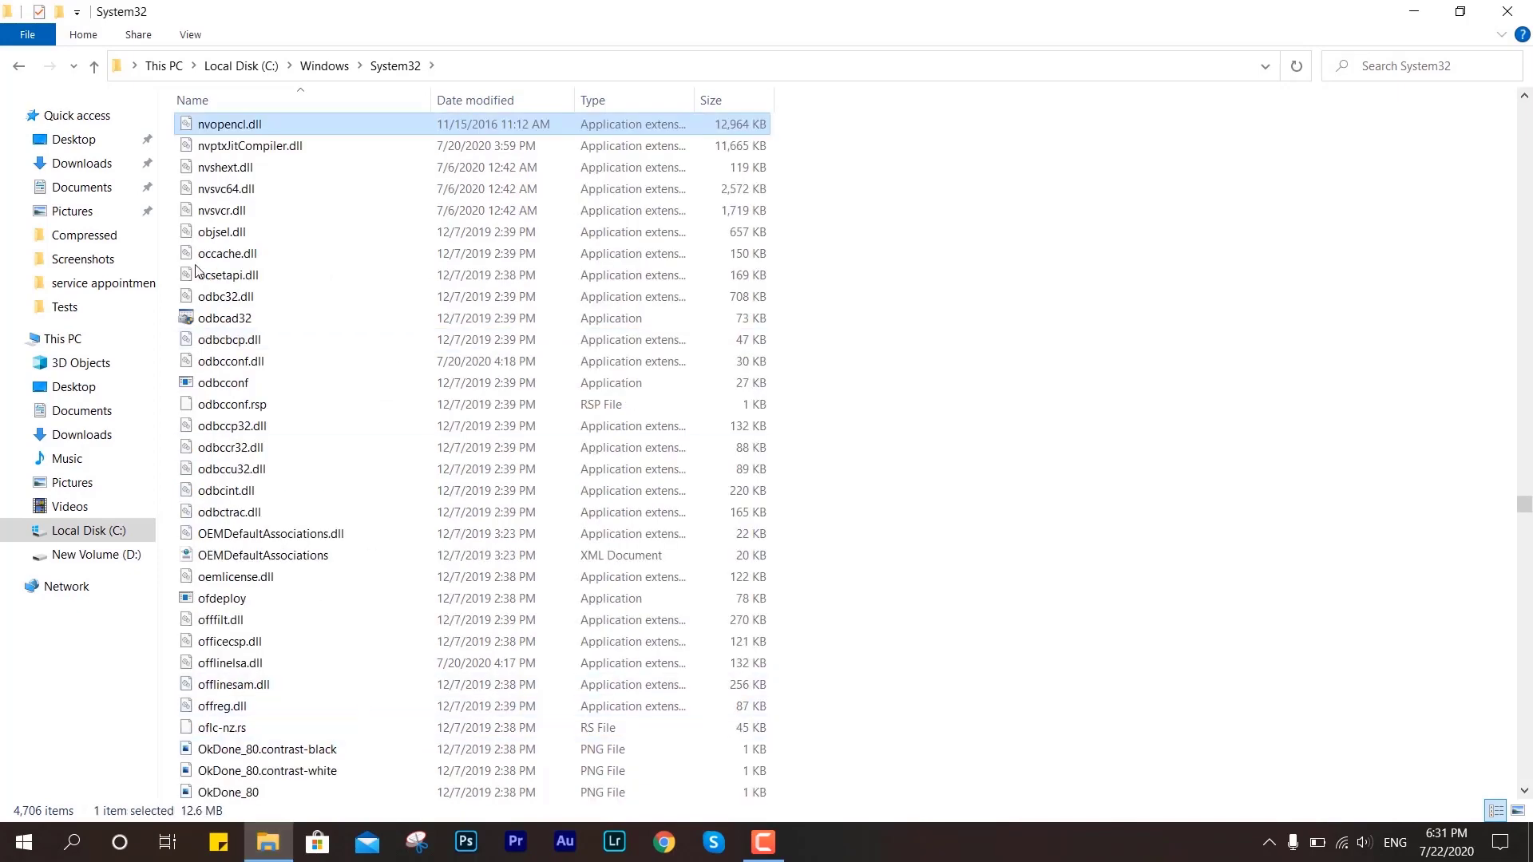
pyautogui.click(1507, 12)
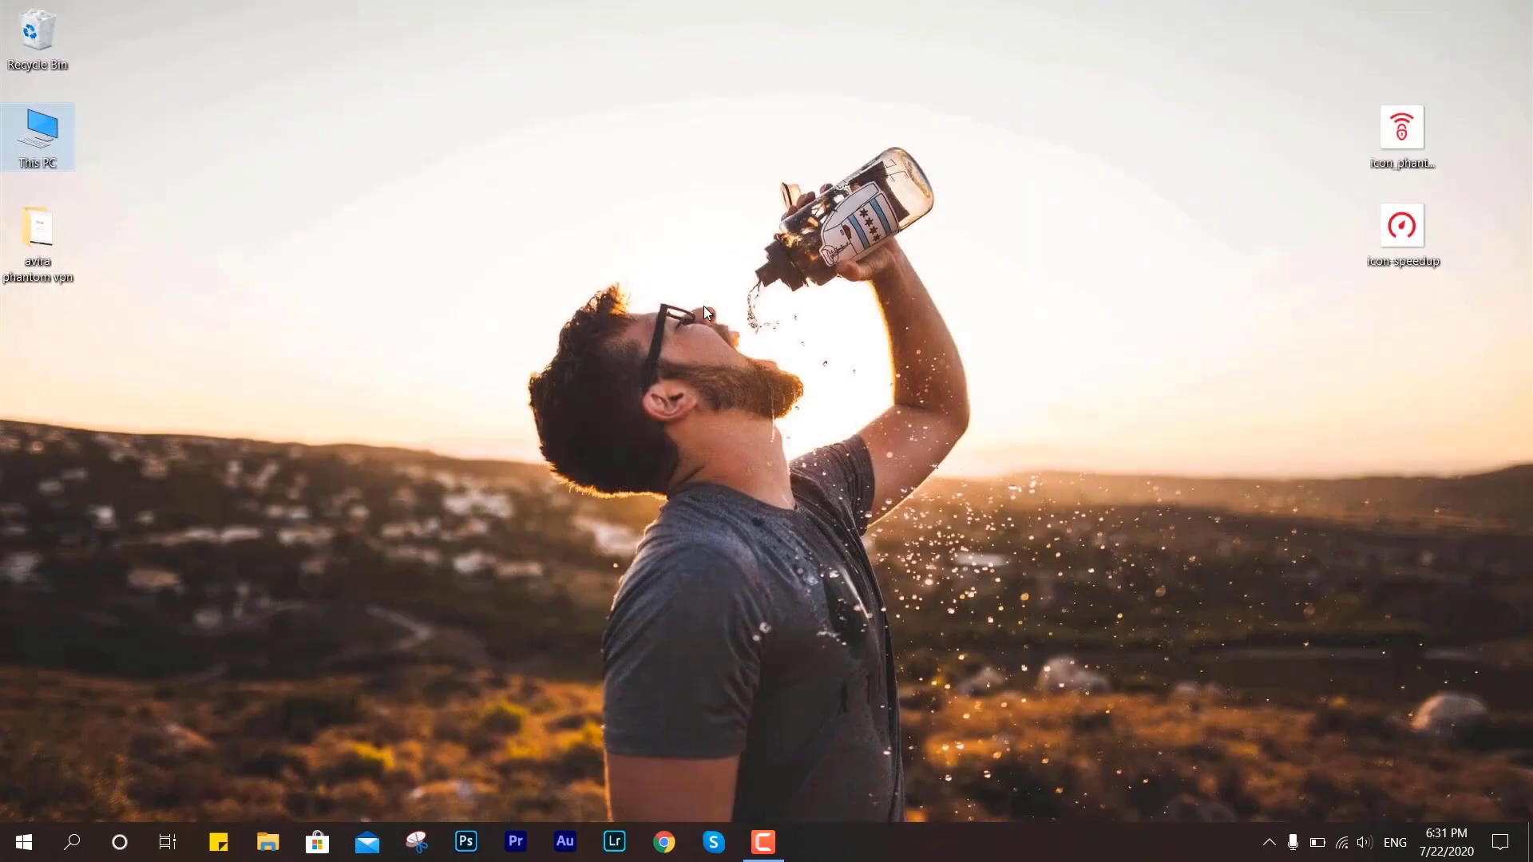
# - Open the NVIDIA Control Panel on its Manage 3D Settings page and maximize the window
pyautogui.rightClick(703, 305)
pyautogui.press('Escape')
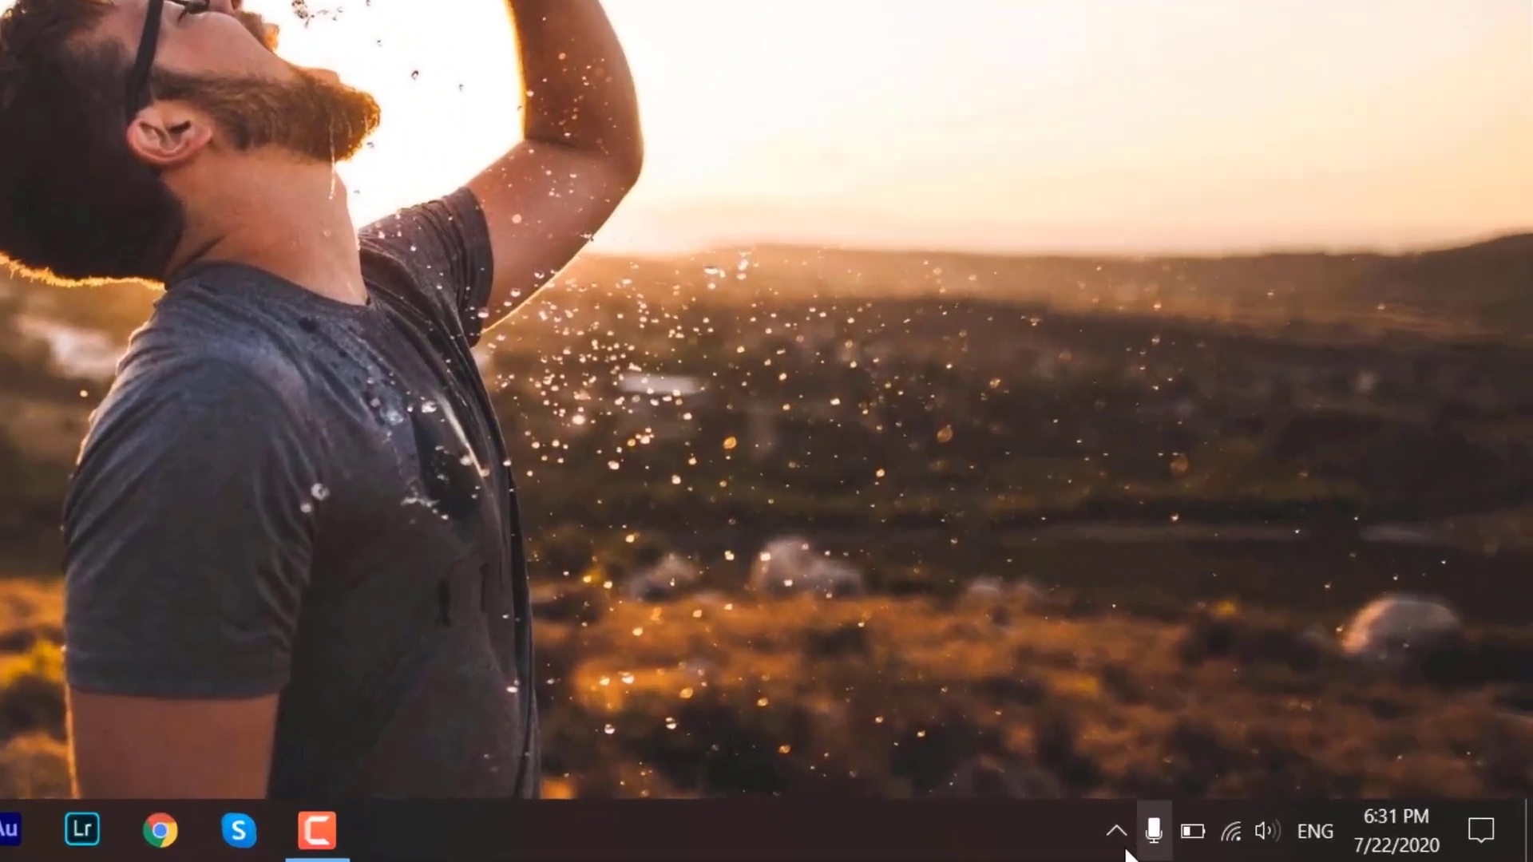
pyautogui.click(1116, 831)
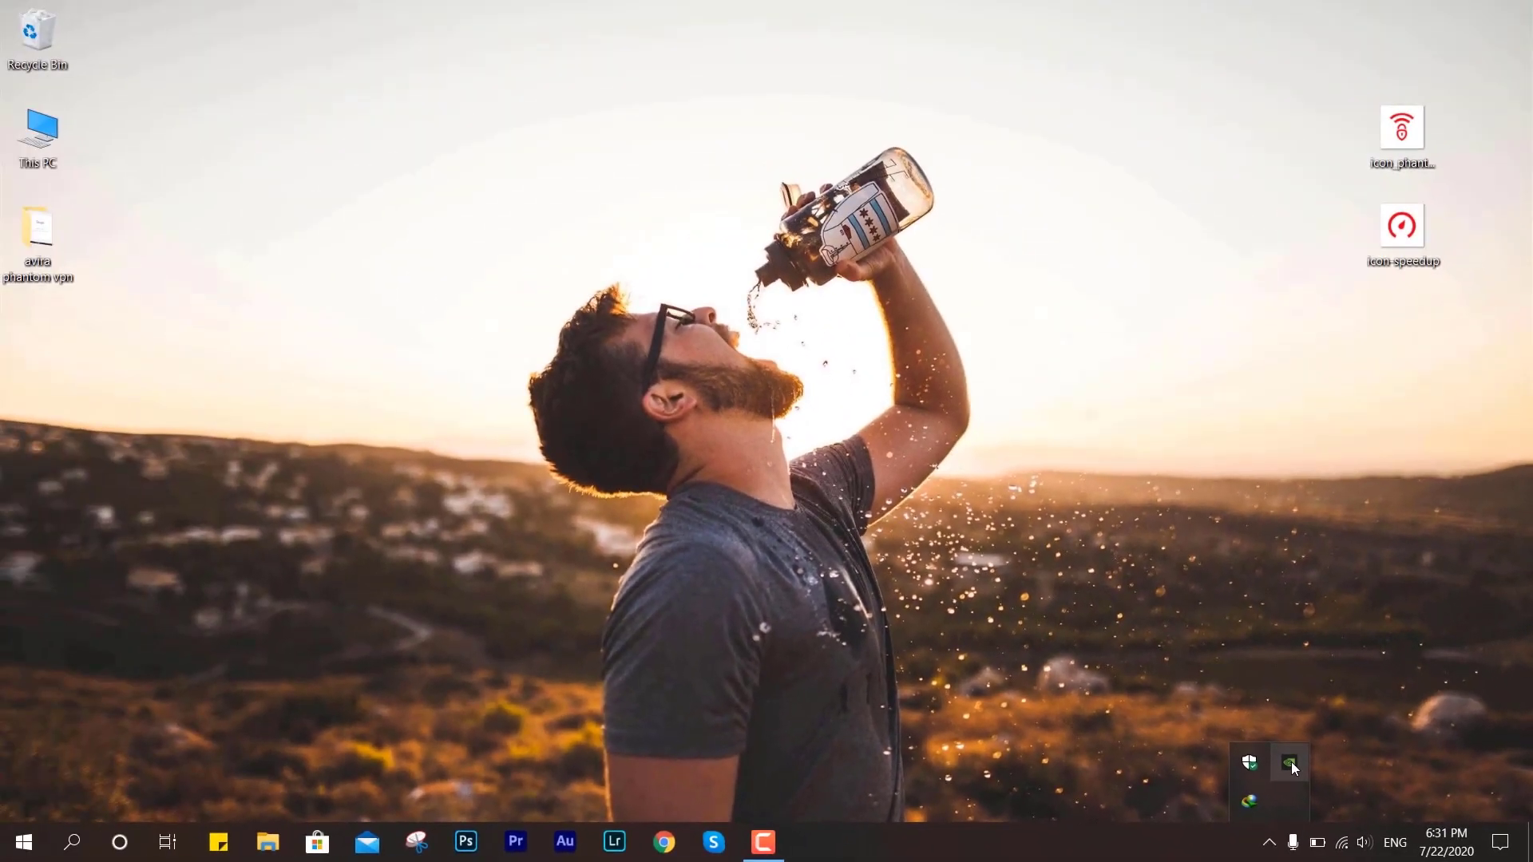
pyautogui.doubleClick(1289, 762)
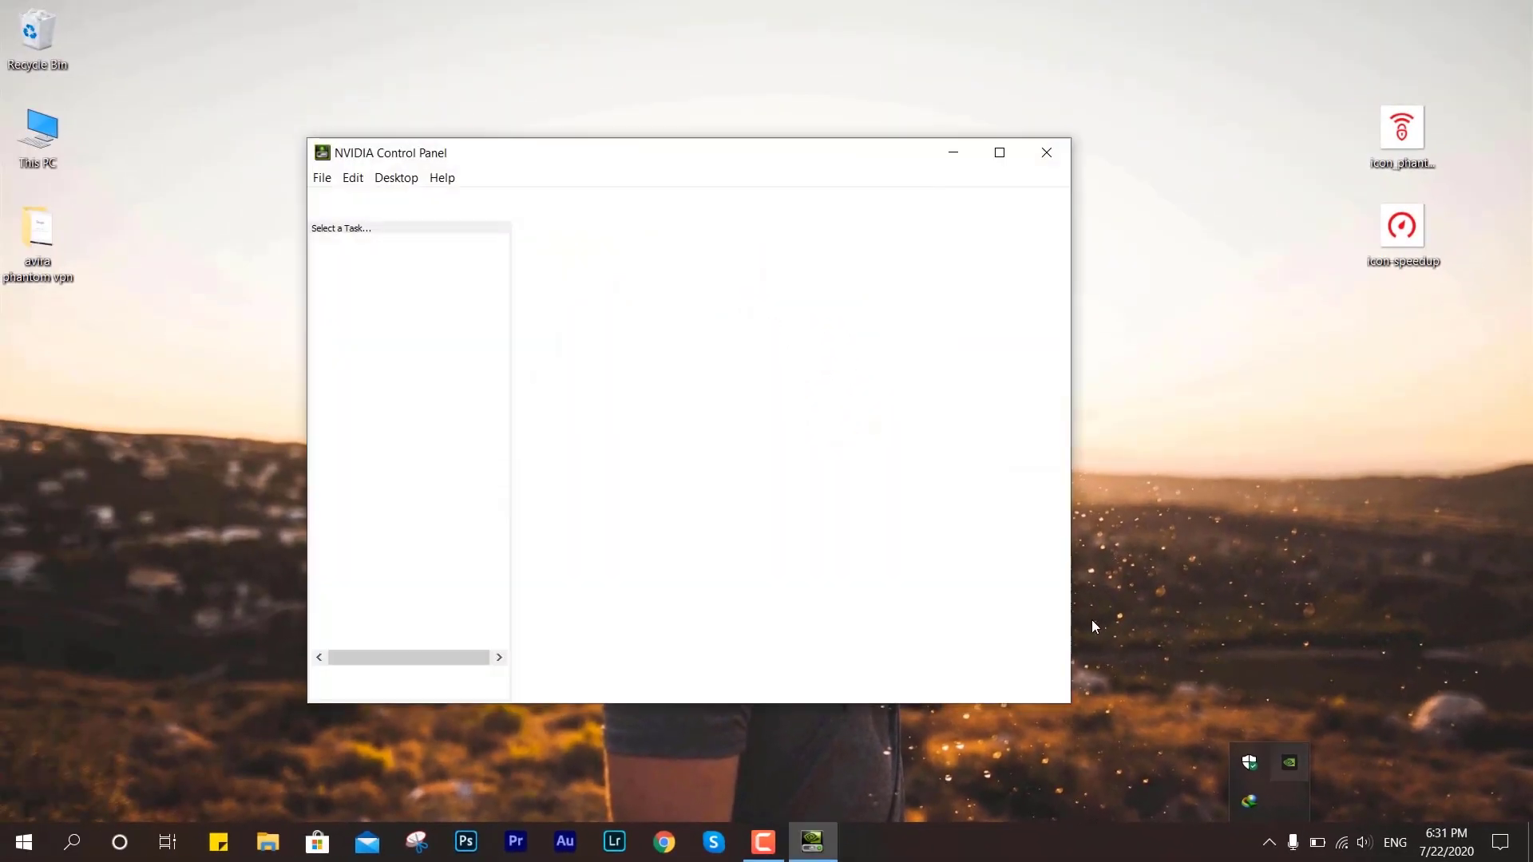
pyautogui.rightClick(1206, 265)
pyautogui.click(1243, 409)
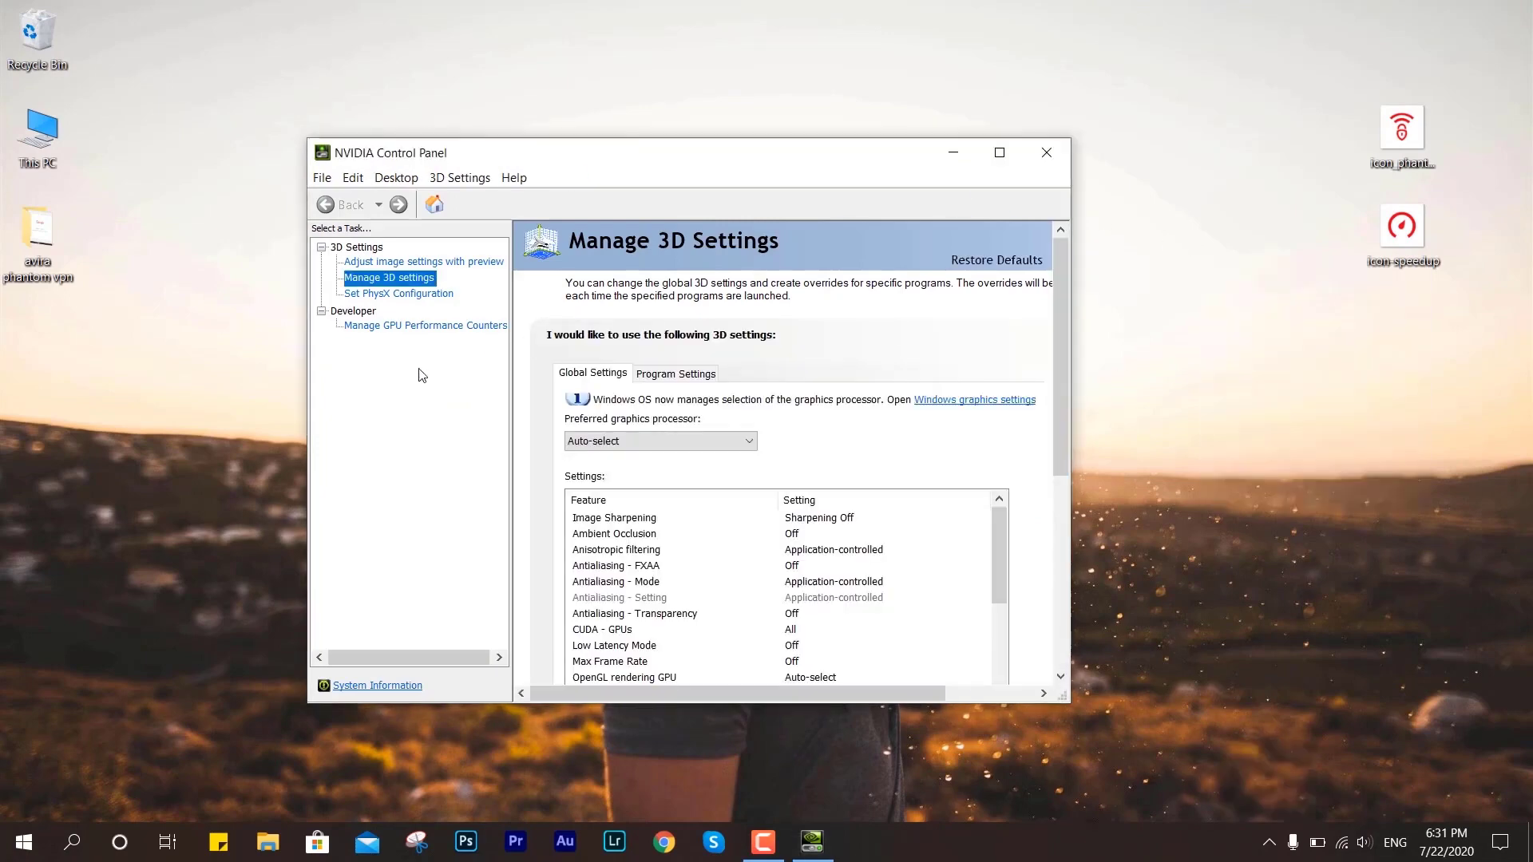
pyautogui.click(999, 152)
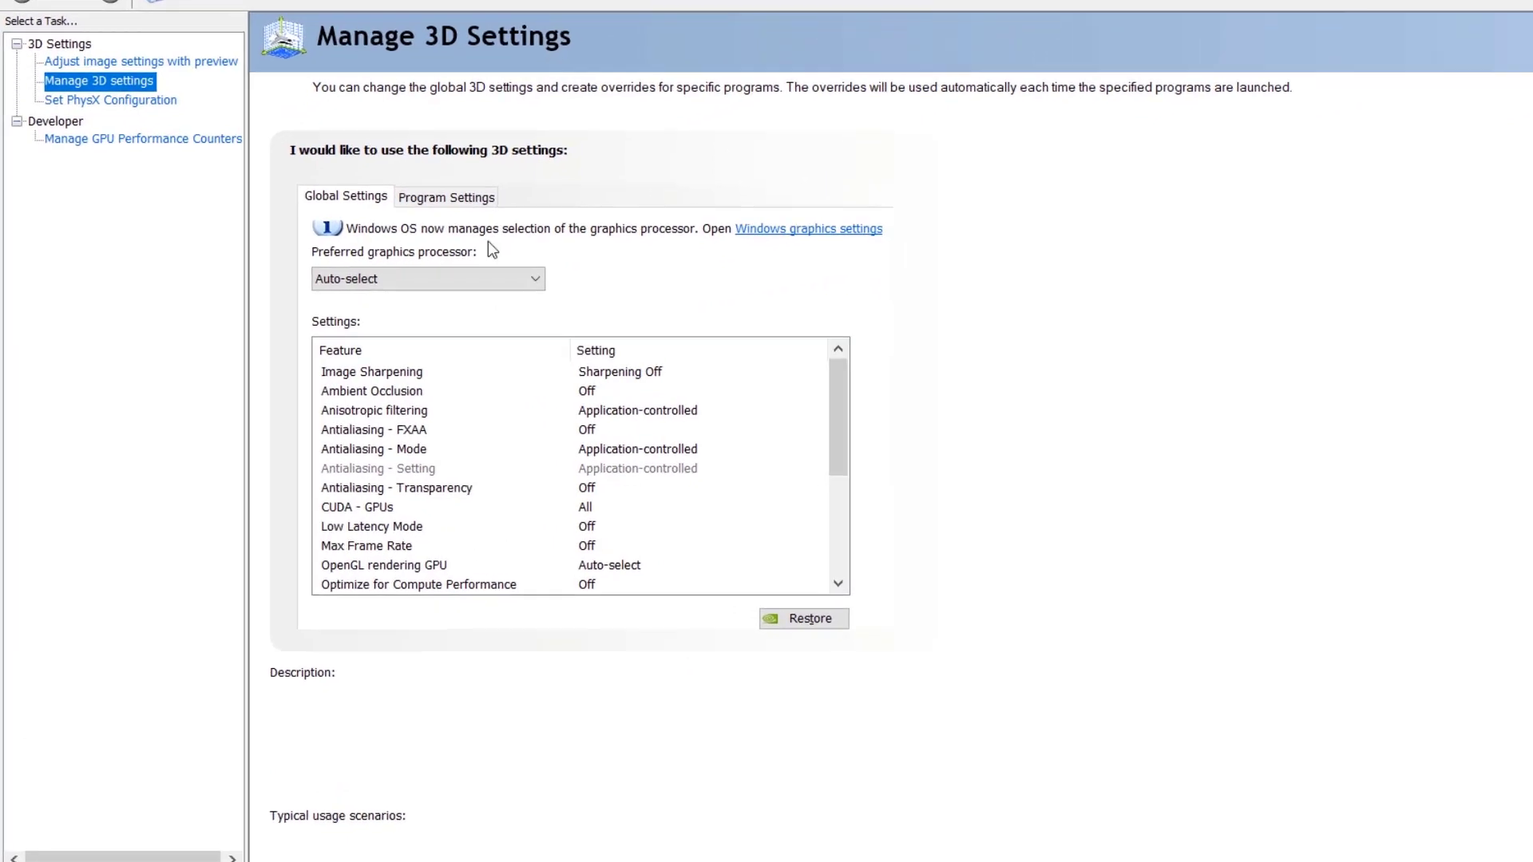
# - Set the preferred graphics processor to High-performance NVIDIA processor, both globally and in the program settings for Adobe Photoshop (photoshop.exe)
pyautogui.click(440, 278)
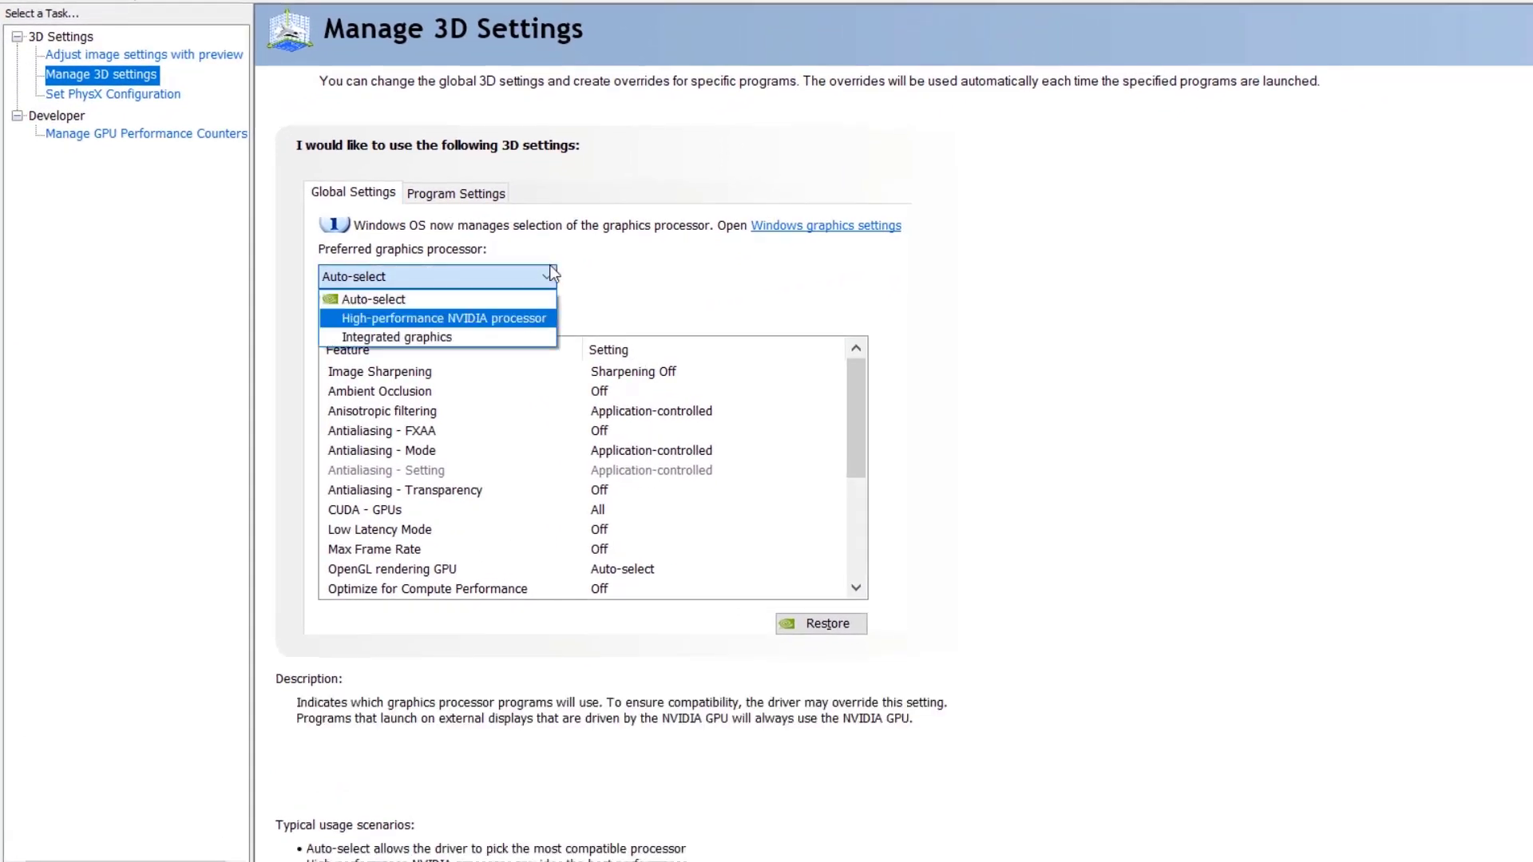
pyautogui.click(471, 318)
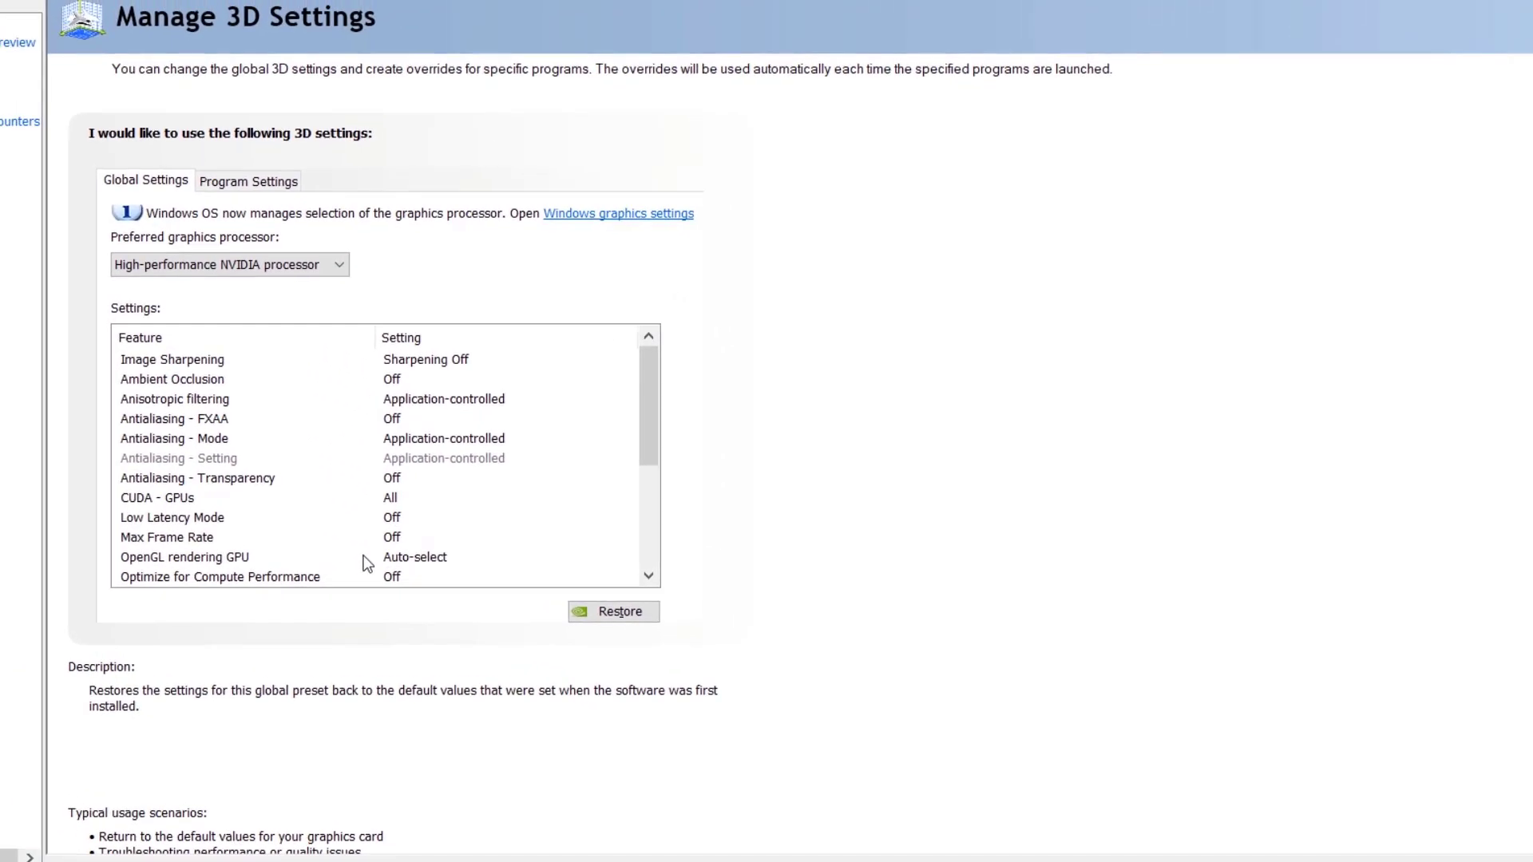
pyautogui.click(224, 183)
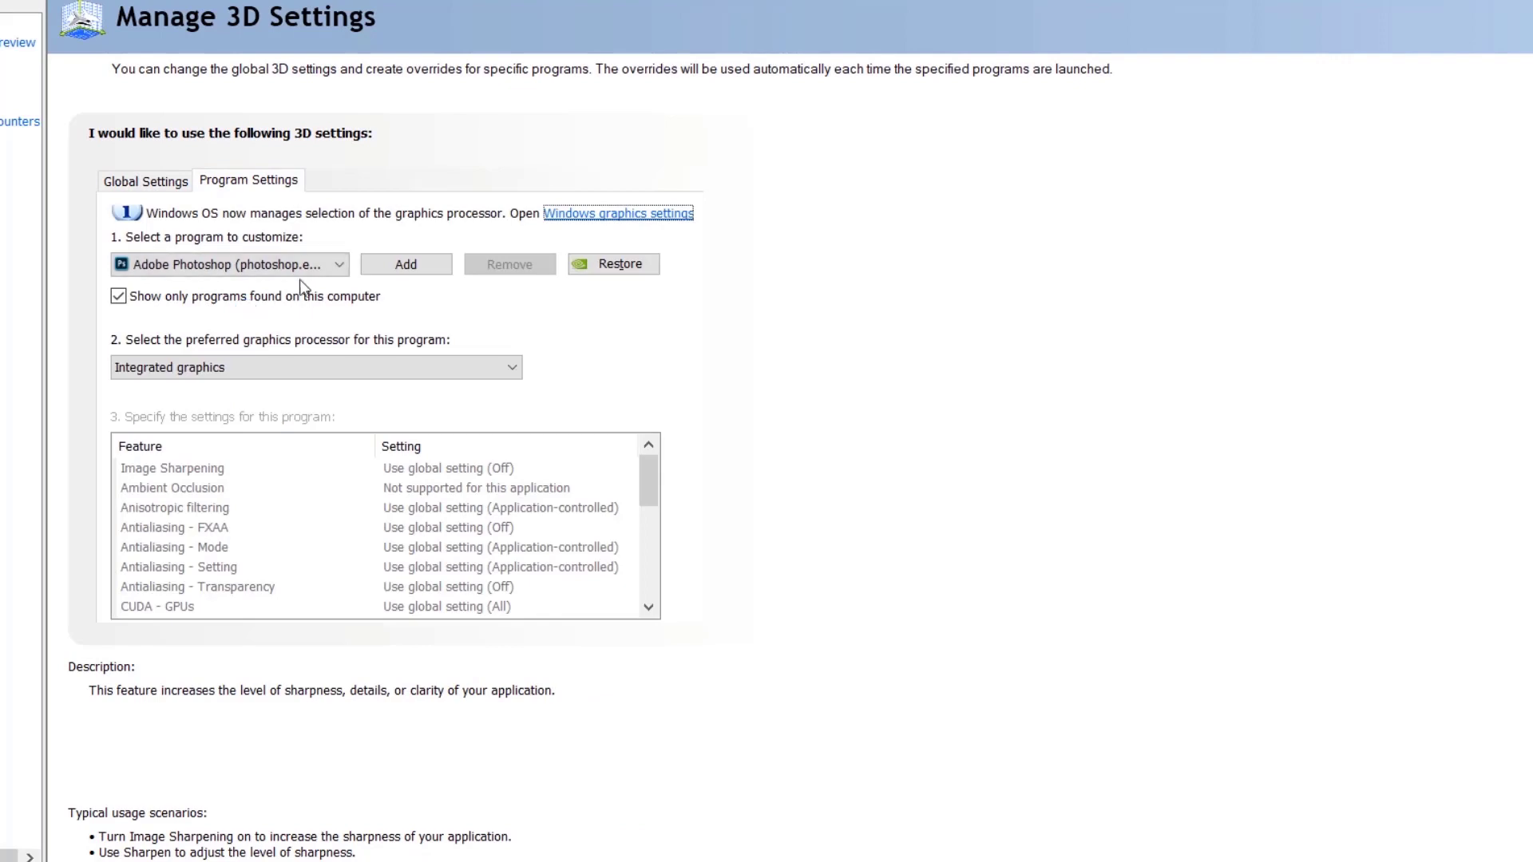
pyautogui.click(307, 267)
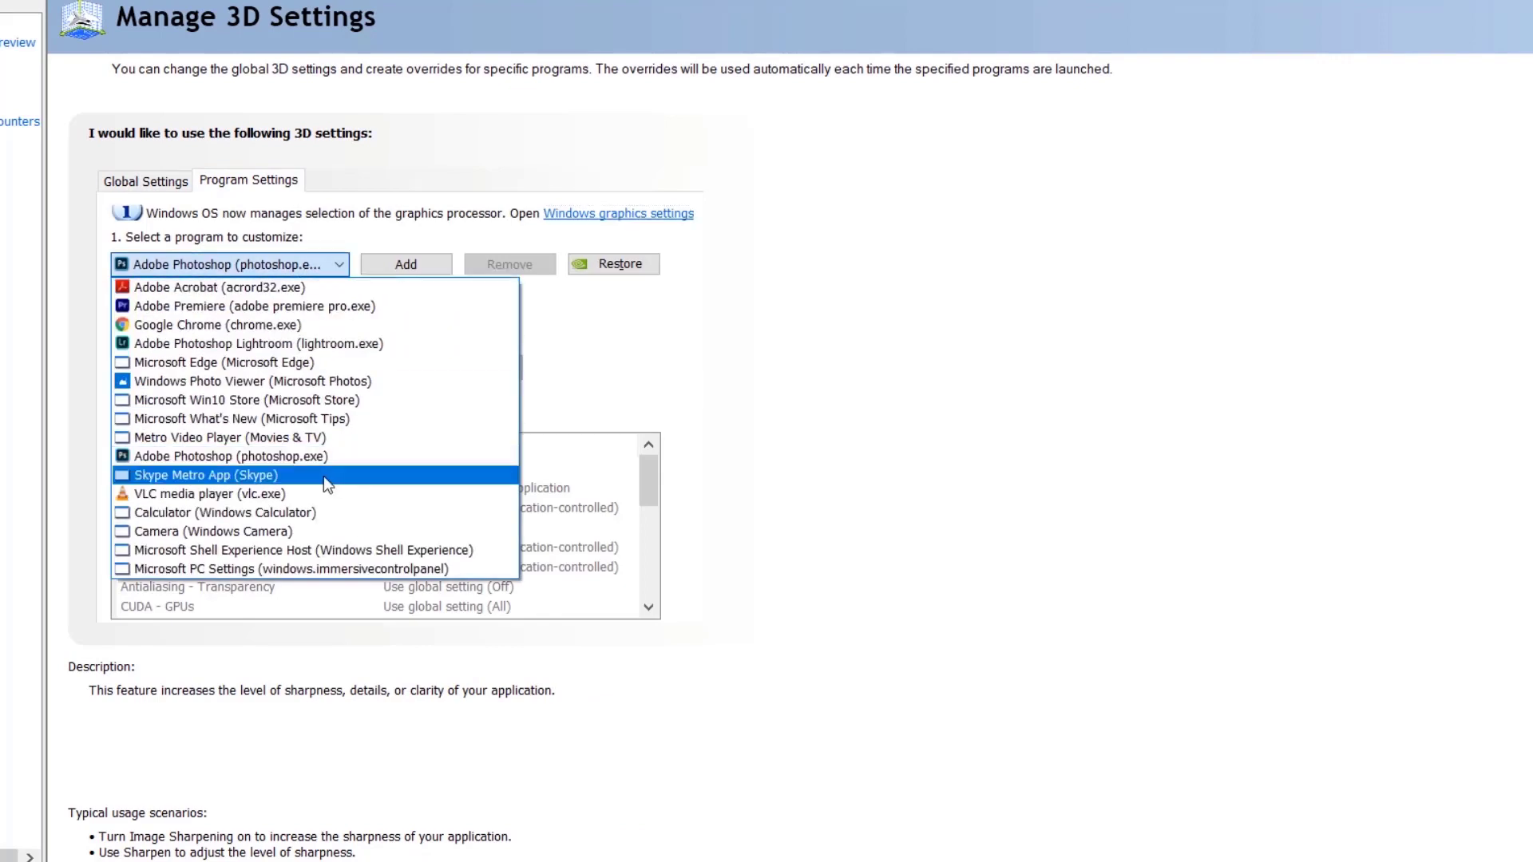
pyautogui.click(306, 458)
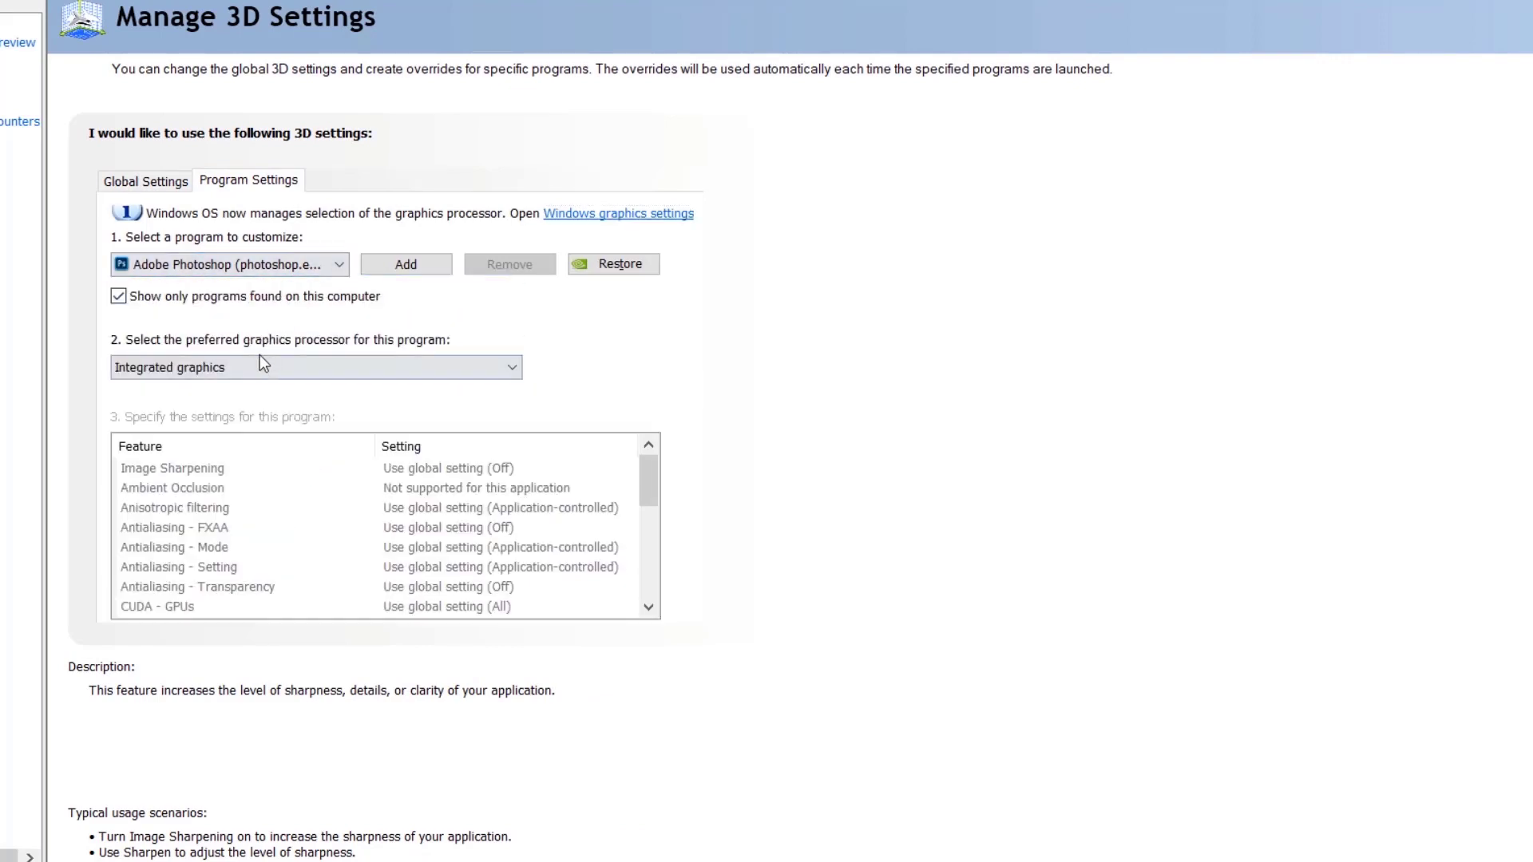
pyautogui.click(263, 365)
pyautogui.click(275, 407)
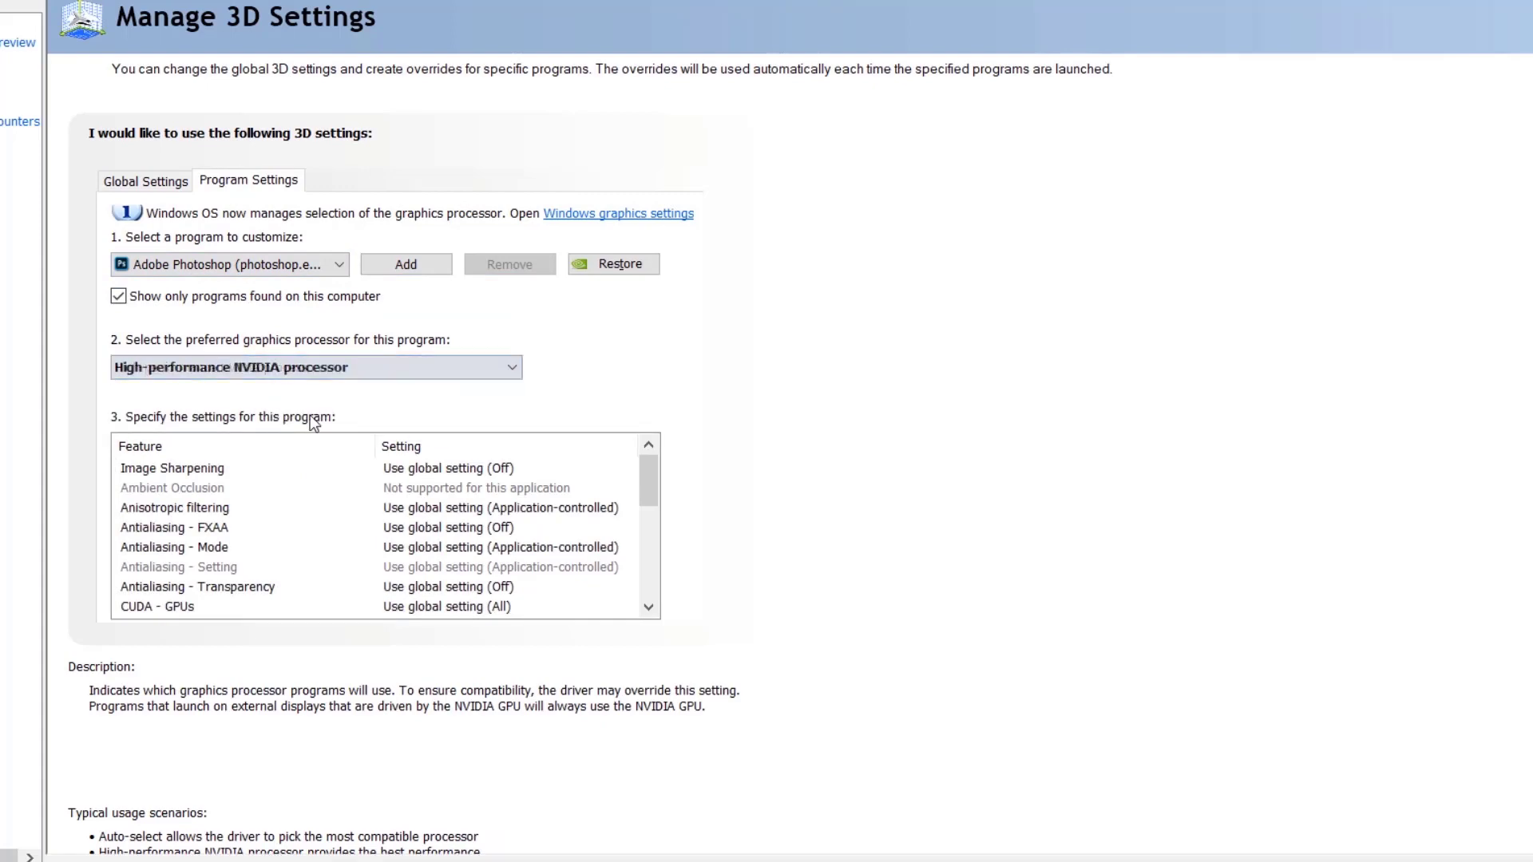
pyautogui.click(361, 372)
pyautogui.click(361, 370)
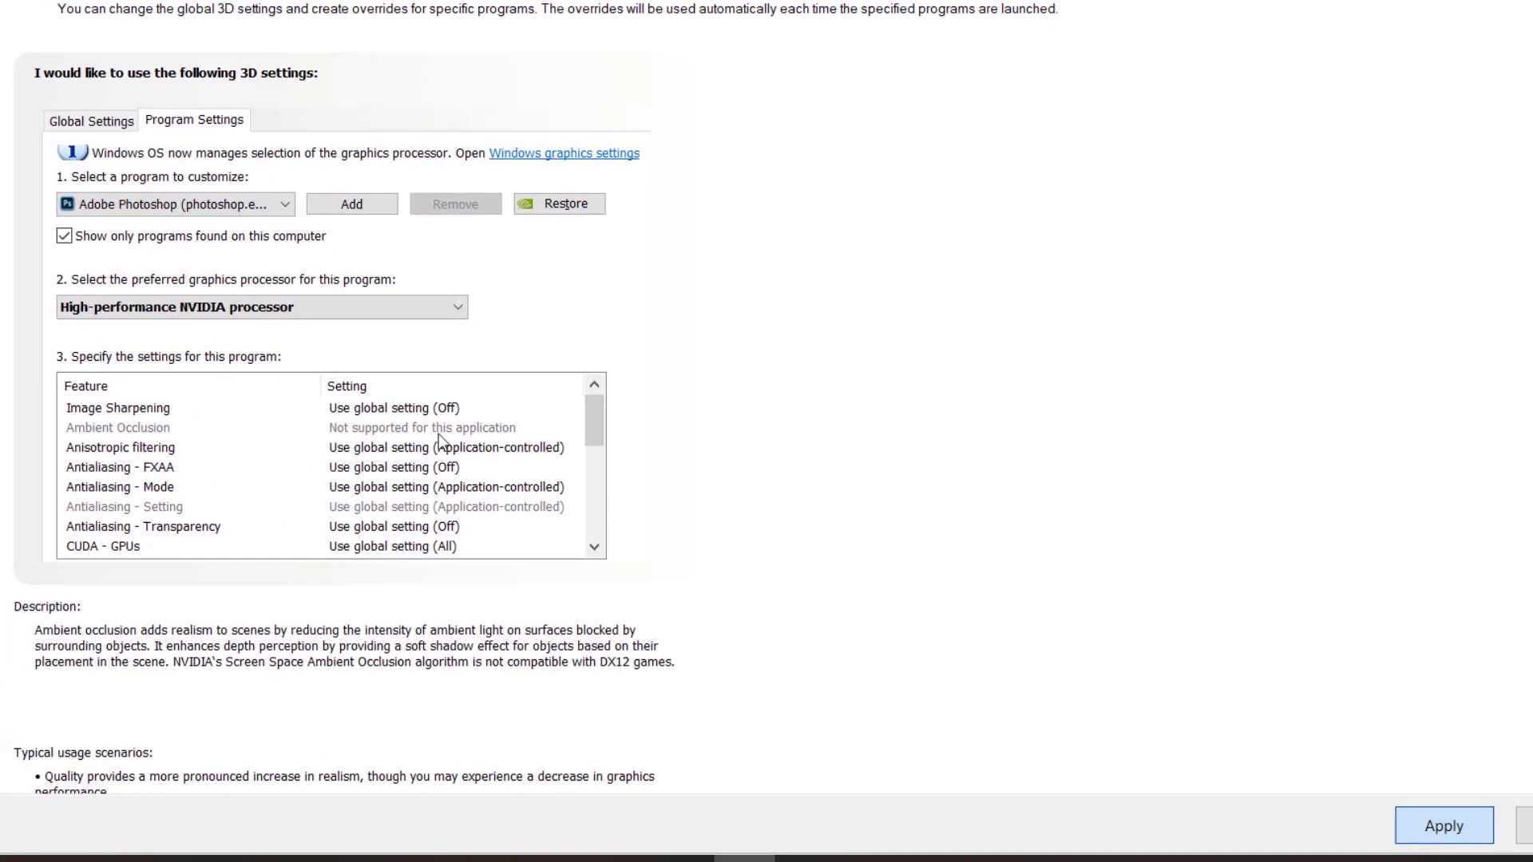
# - Turn on Antialiasing - FXAA in the Adobe Photoshop program settings
pyautogui.click(419, 409)
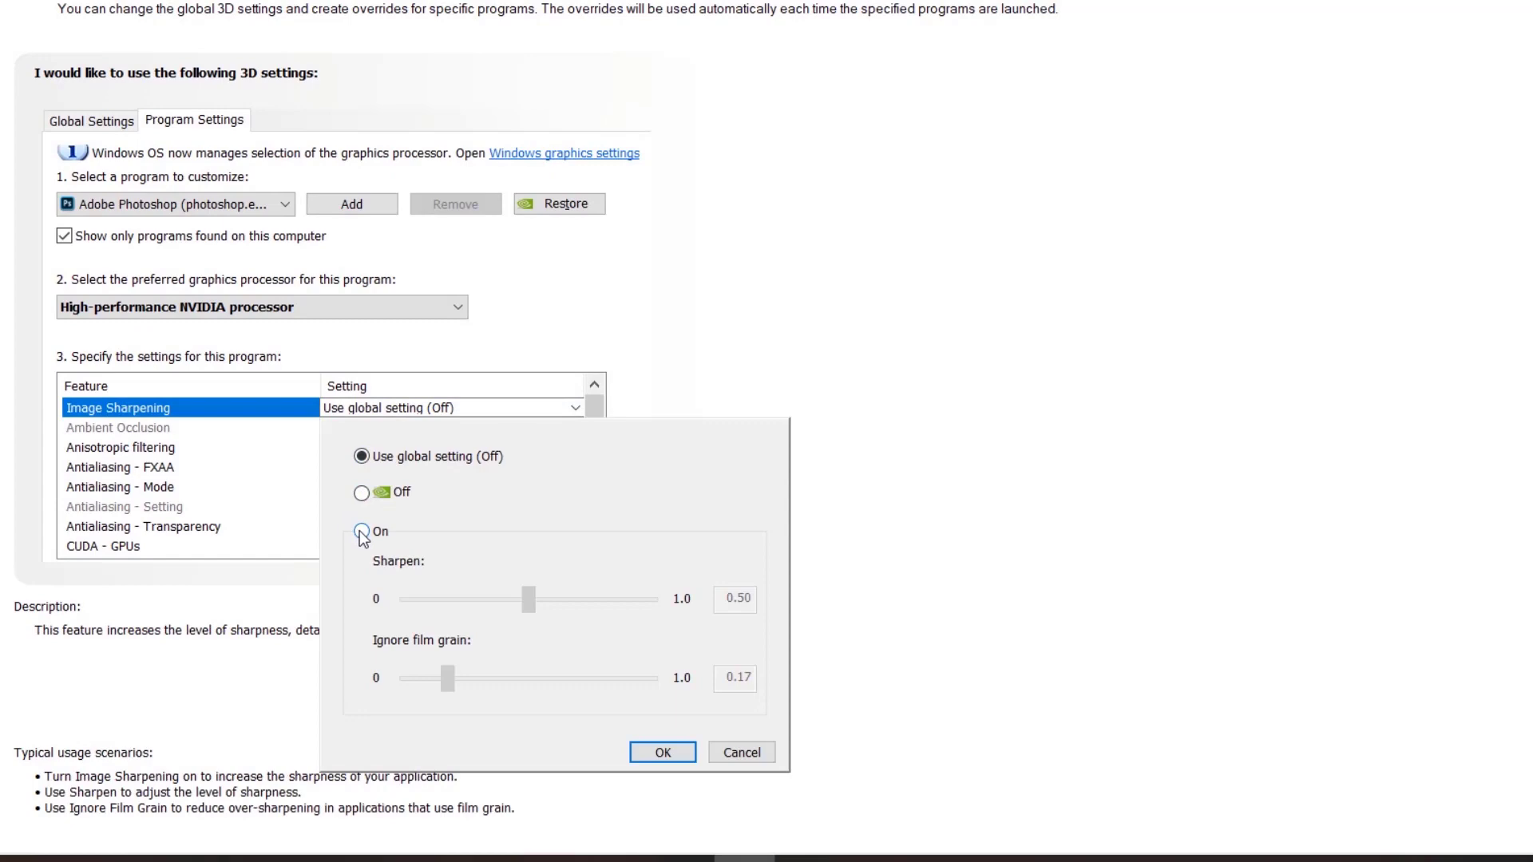
pyautogui.click(224, 468)
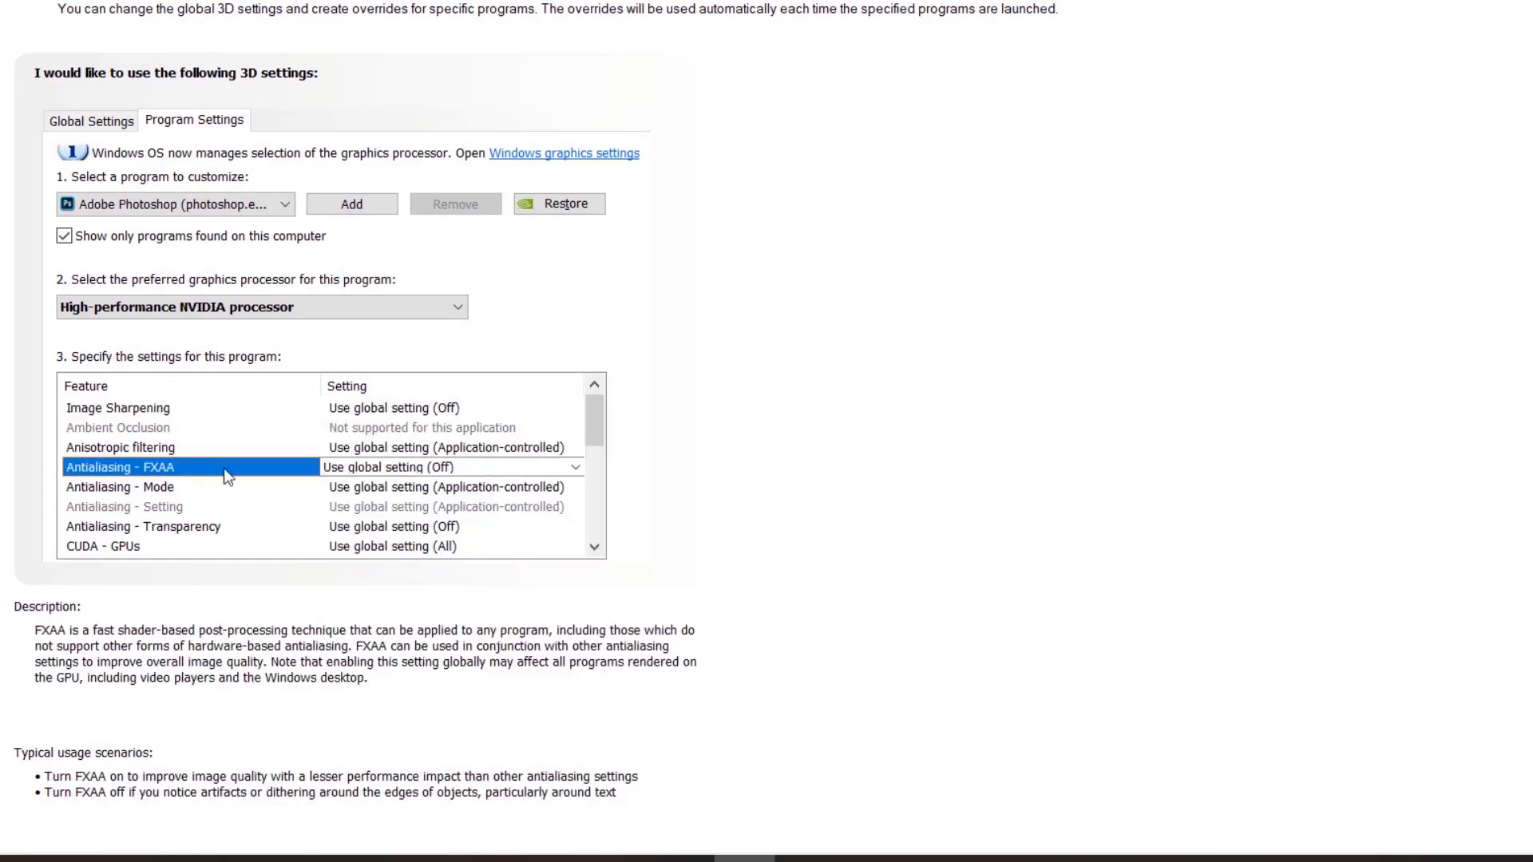
pyautogui.click(383, 468)
pyautogui.click(352, 528)
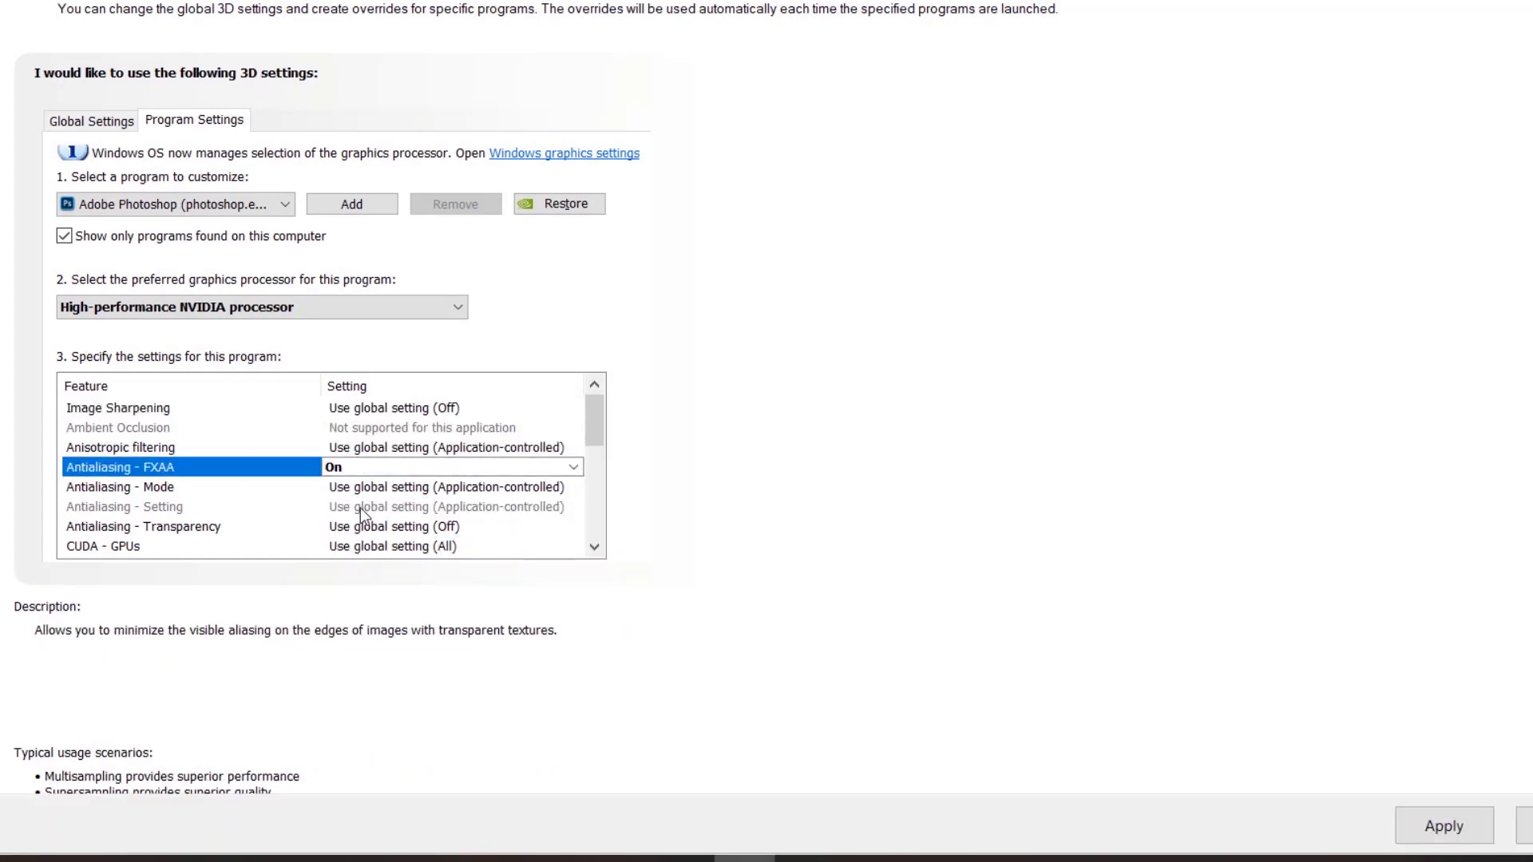
pyautogui.click(386, 555)
pyautogui.click(384, 549)
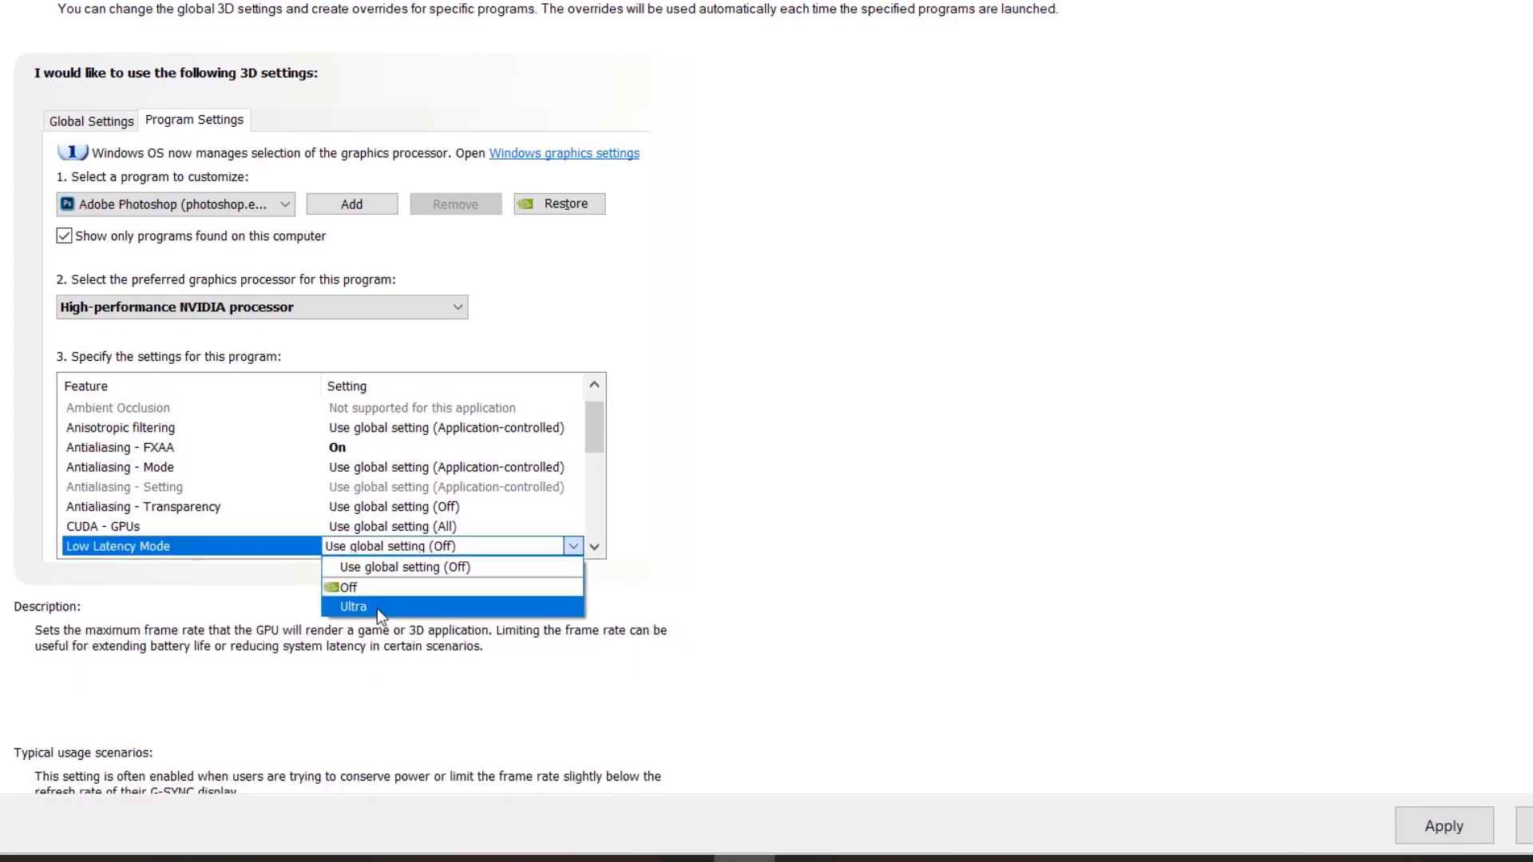
pyautogui.click(380, 608)
pyautogui.click(381, 549)
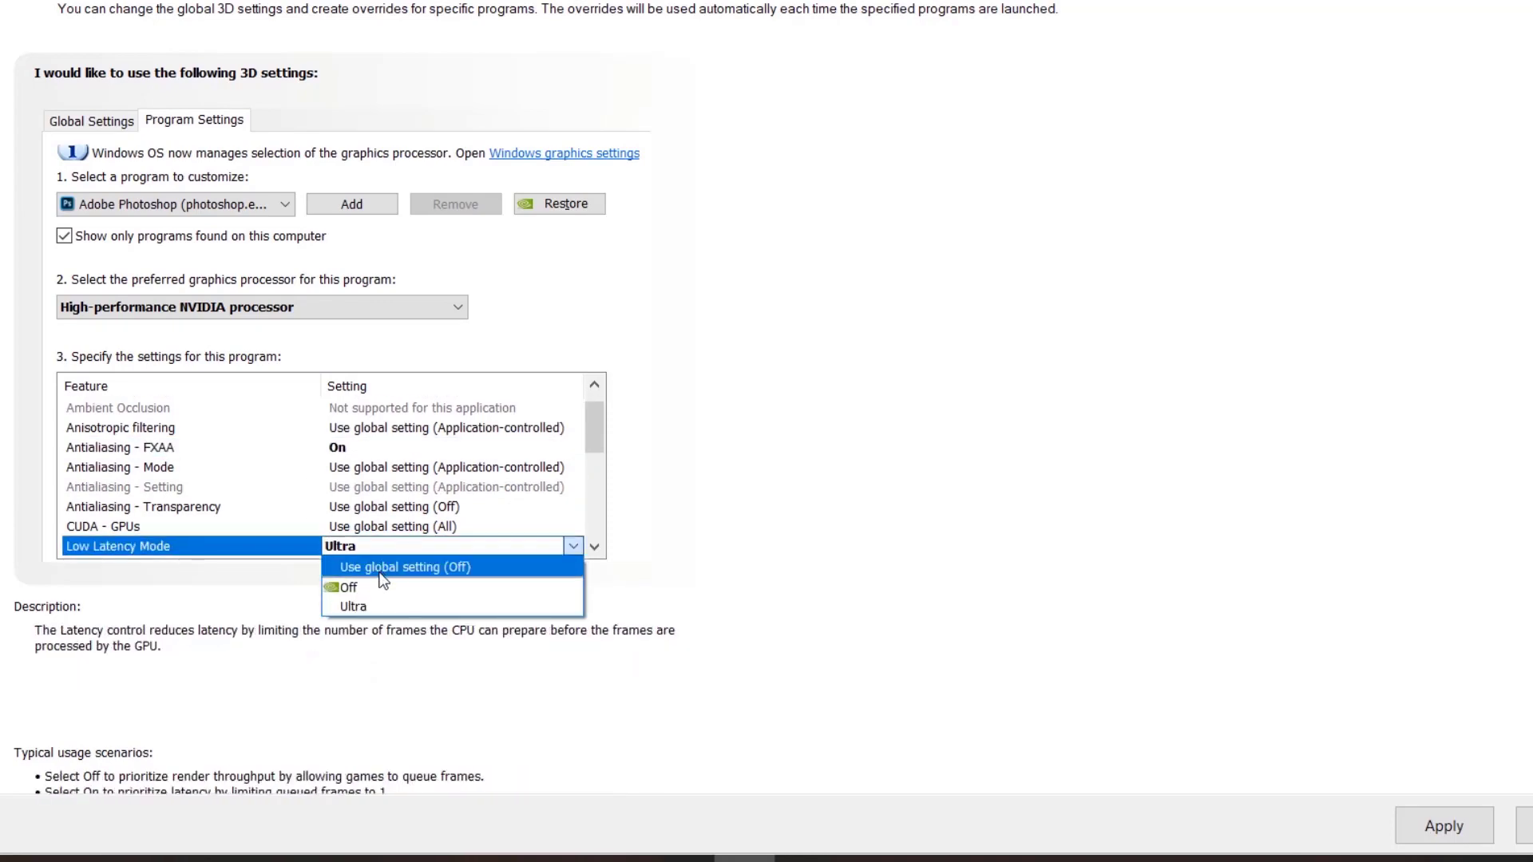
pyautogui.click(380, 573)
# - Assign the GeForce 940MX as Photoshop's CUDA GPU, apply the program settings, and close the NVIDIA Control Panel
pyautogui.click(369, 525)
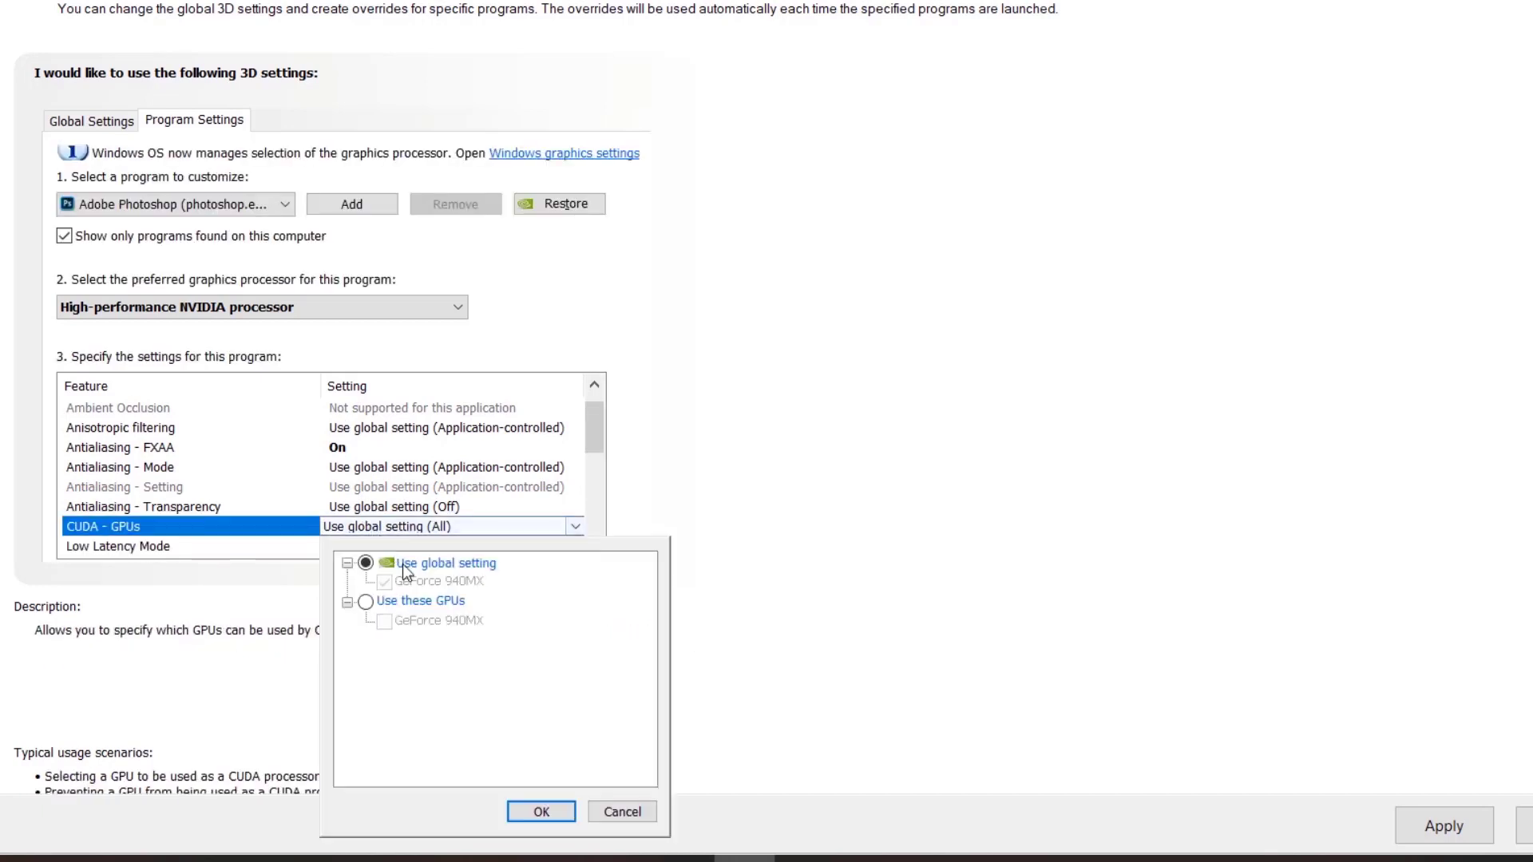
pyautogui.click(365, 600)
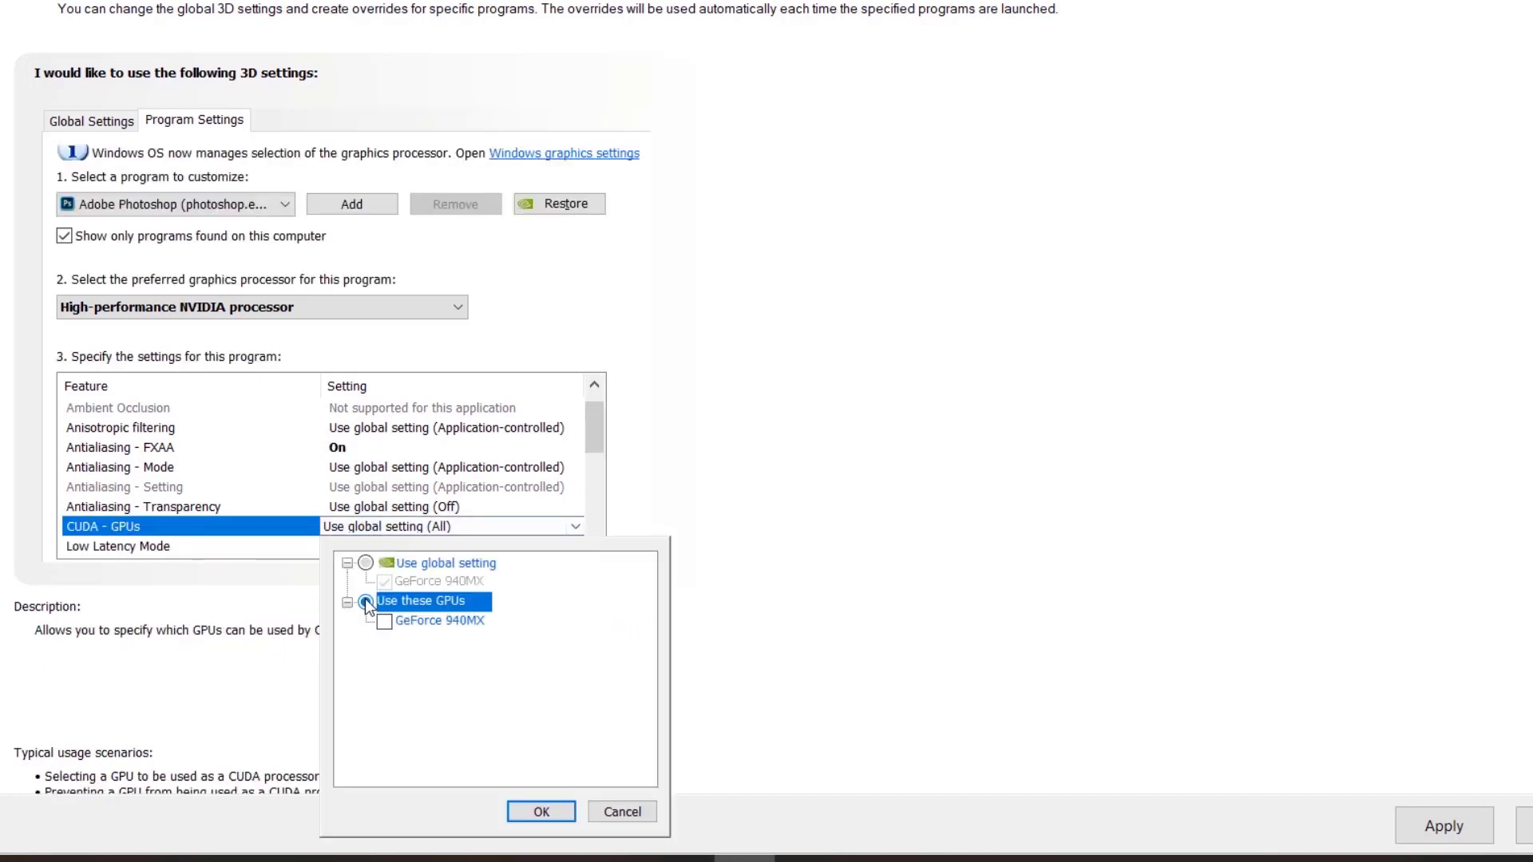
pyautogui.click(383, 621)
pyautogui.click(540, 812)
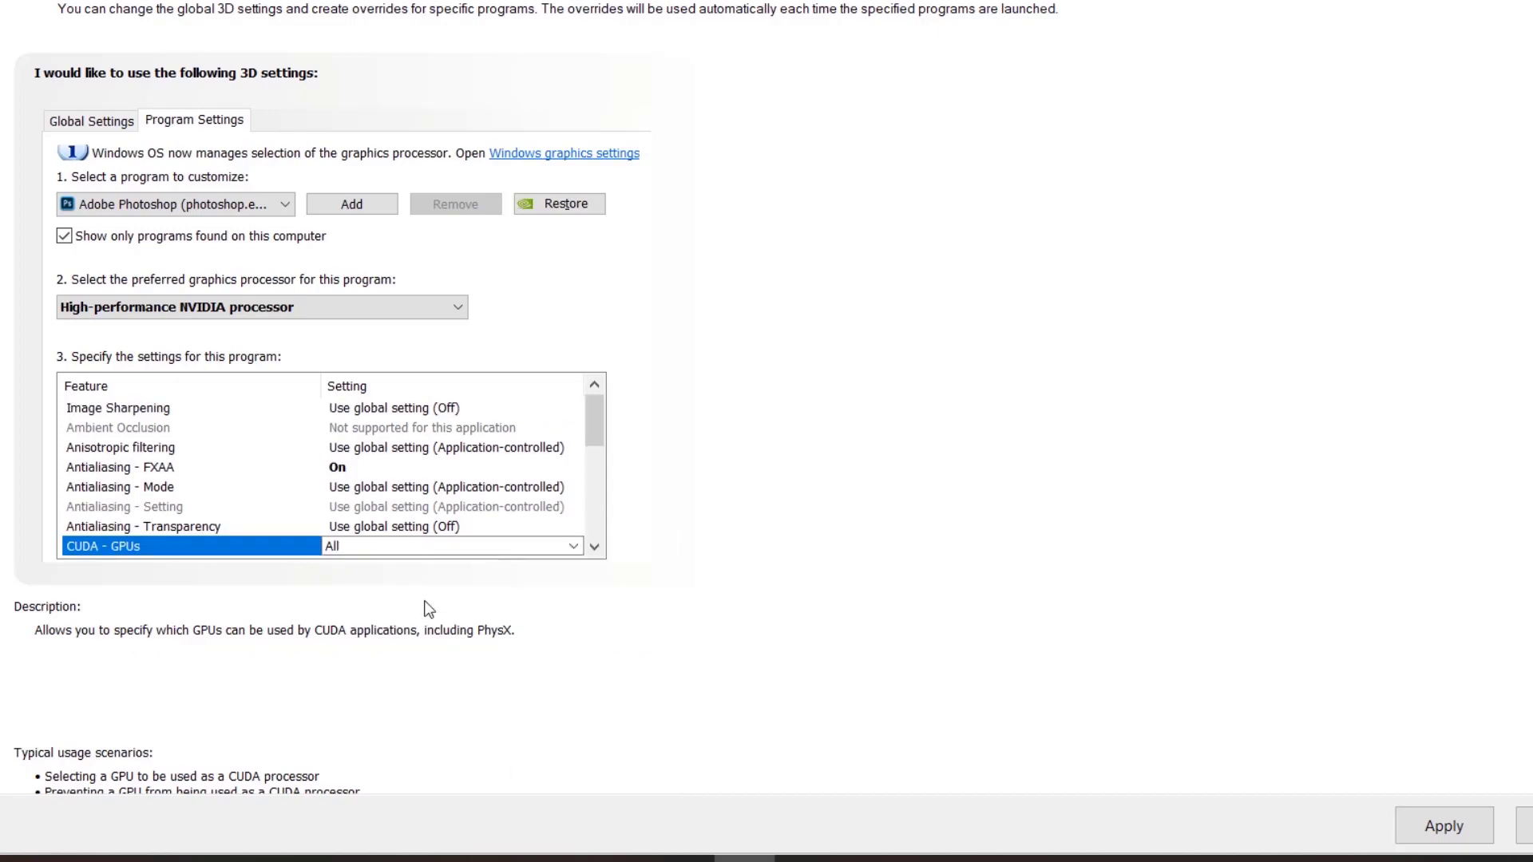
pyautogui.scroll(-1, 399, 497)
pyautogui.click(1456, 843)
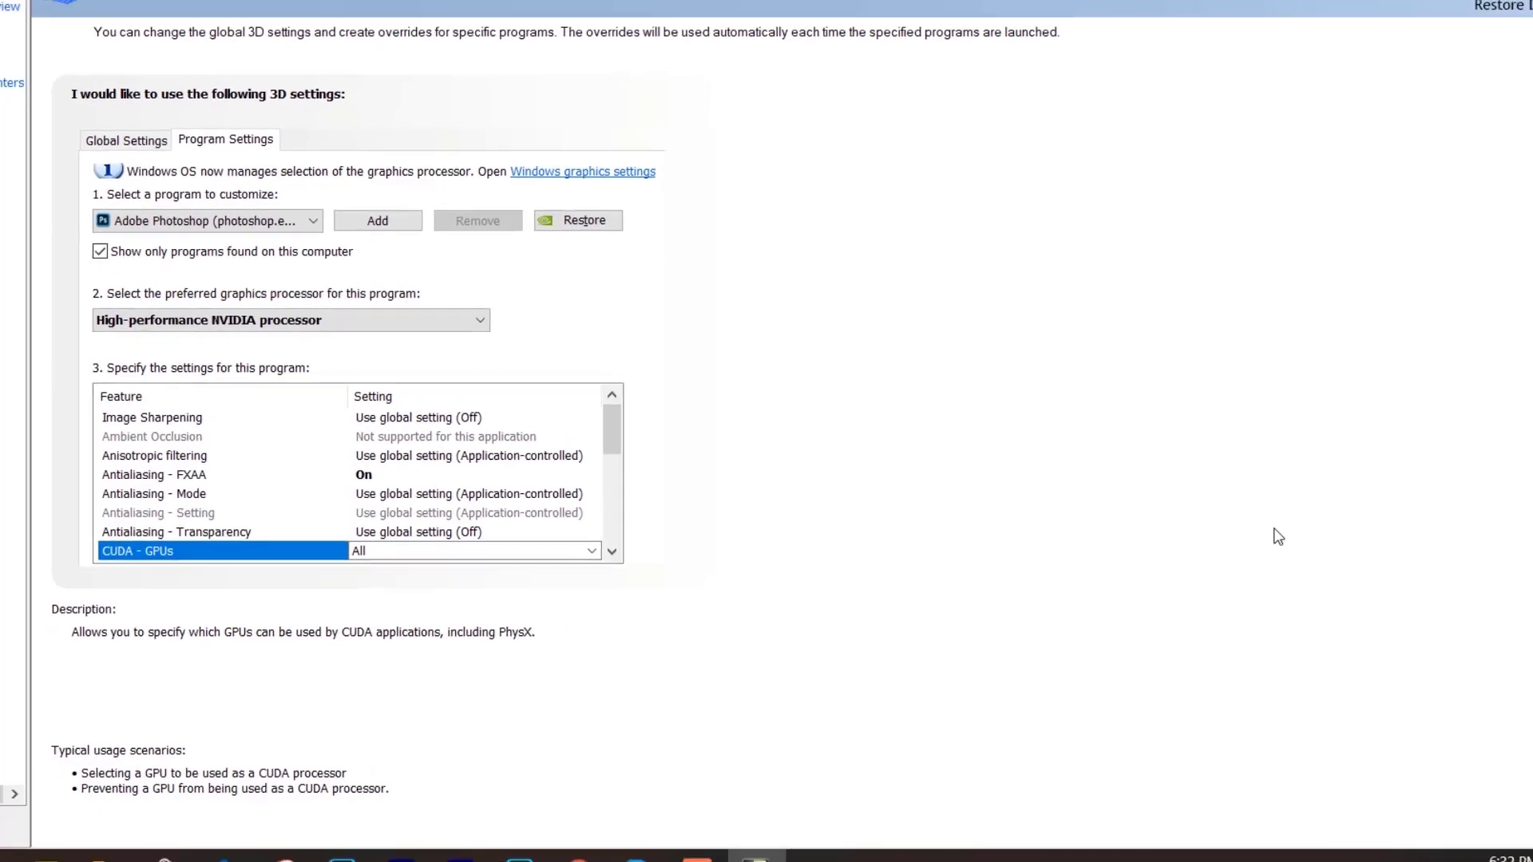
pyautogui.click(1513, 3)
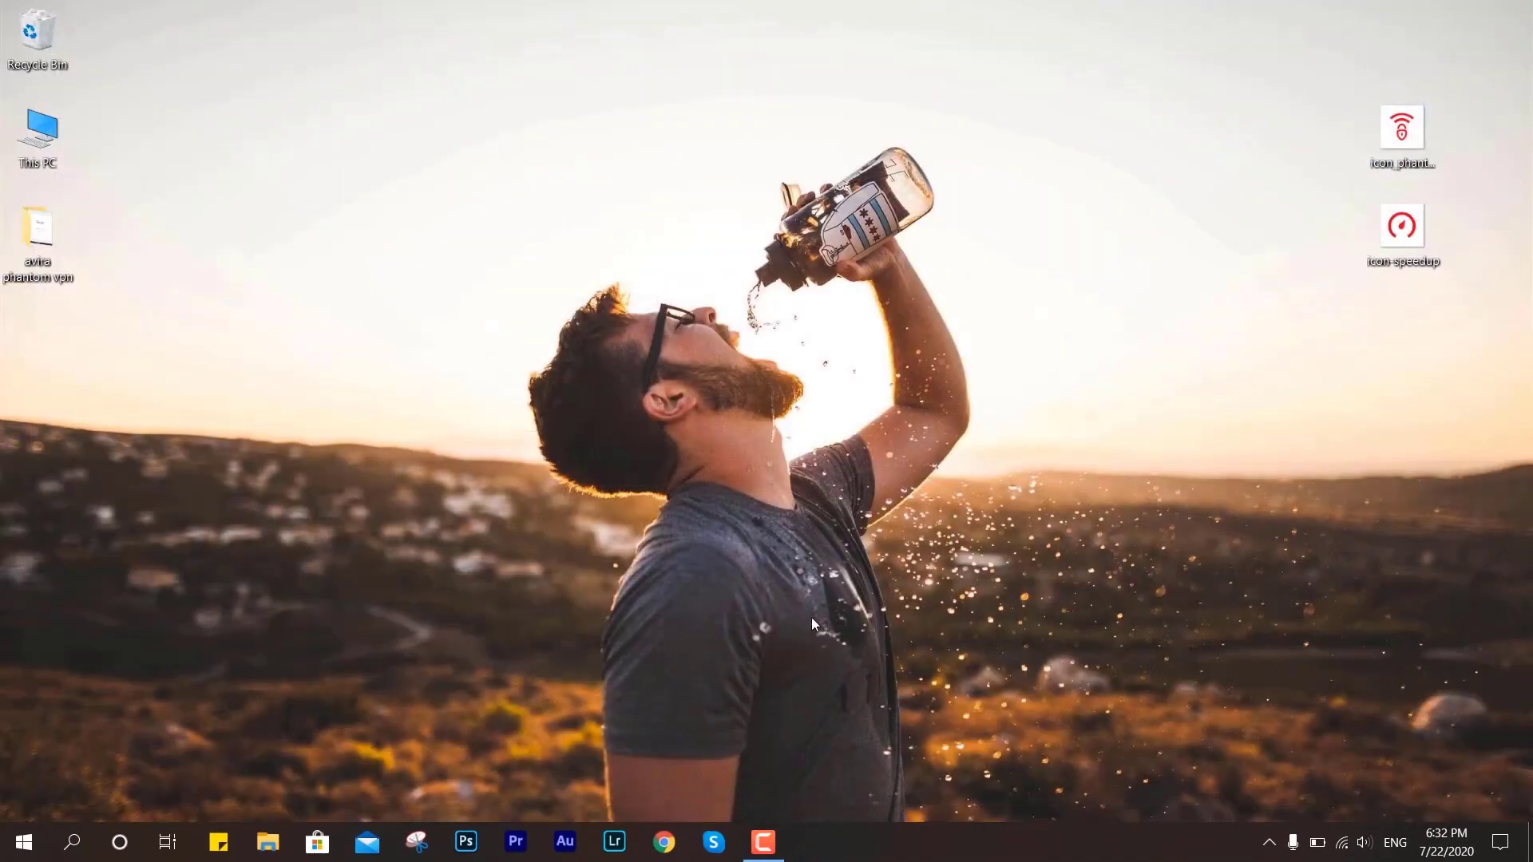
# - Launch Photoshop and check that its workspace and the File and Help menus open
pyautogui.press('super+6')
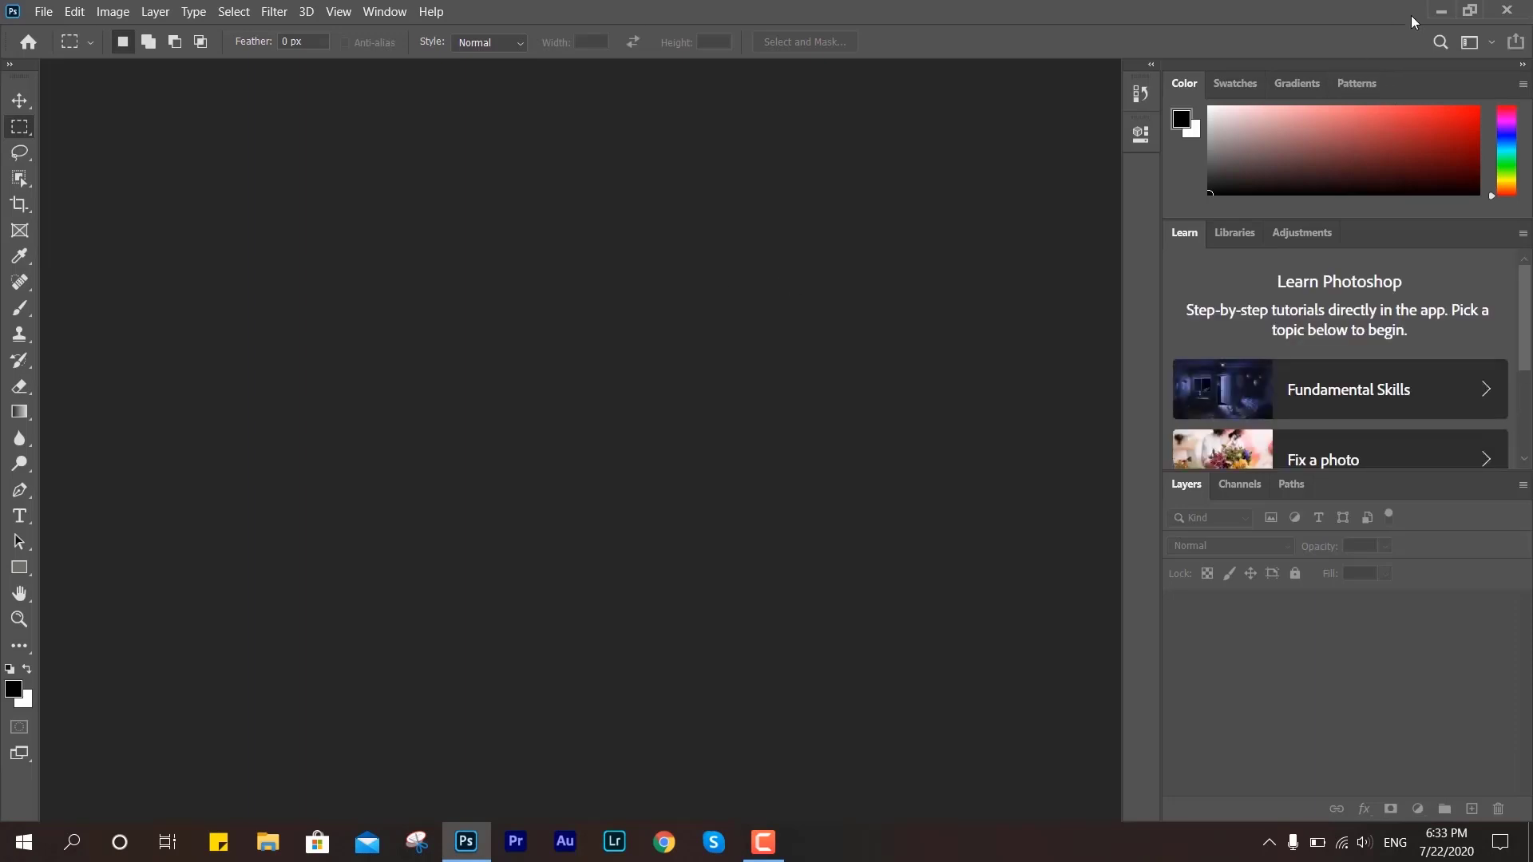
pyautogui.click(44, 11)
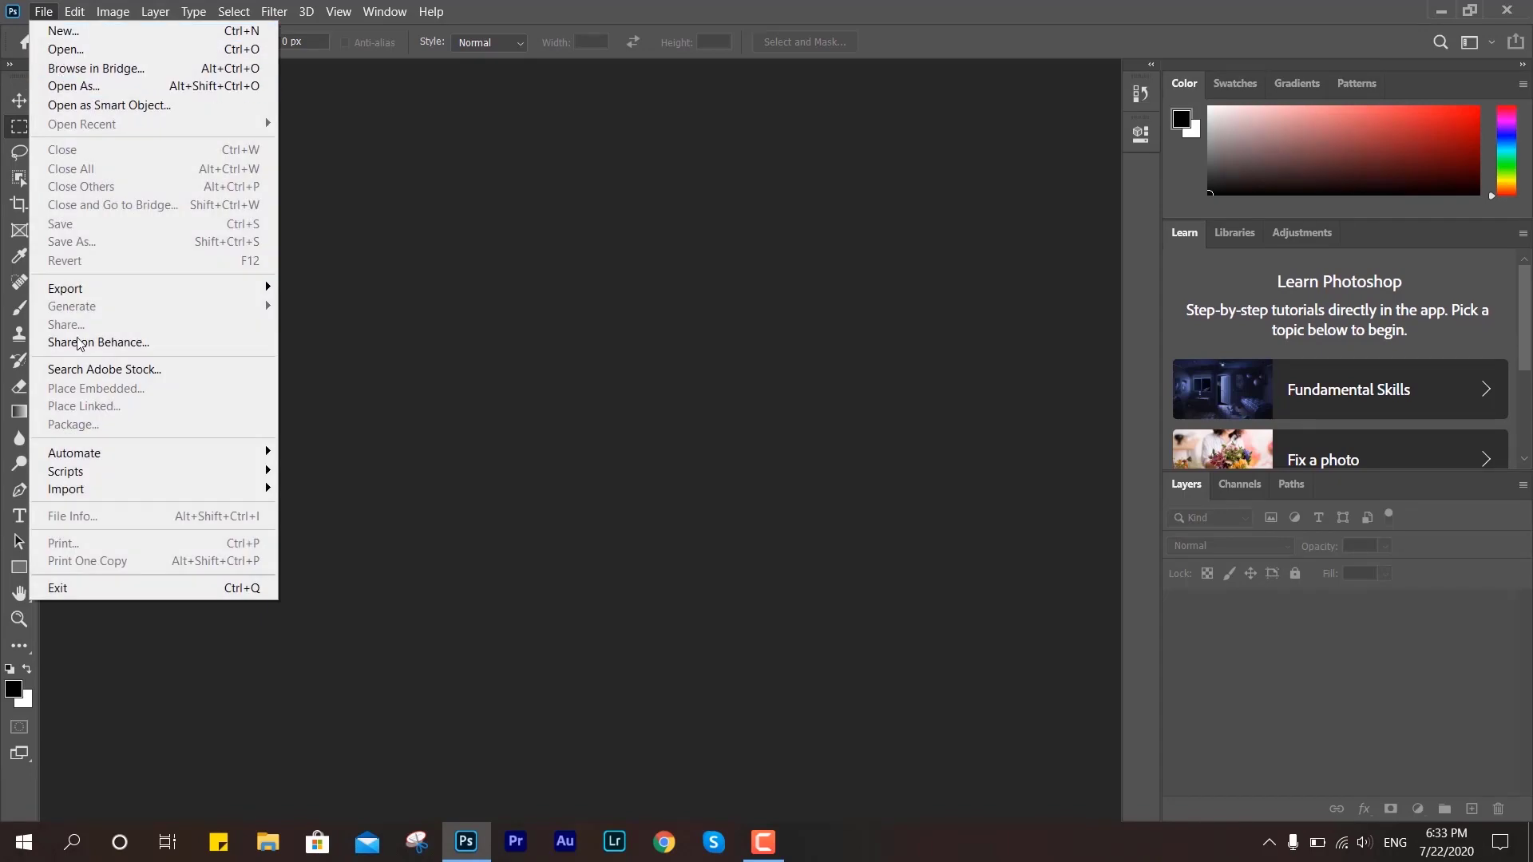
pyautogui.click(608, 408)
pyautogui.click(431, 11)
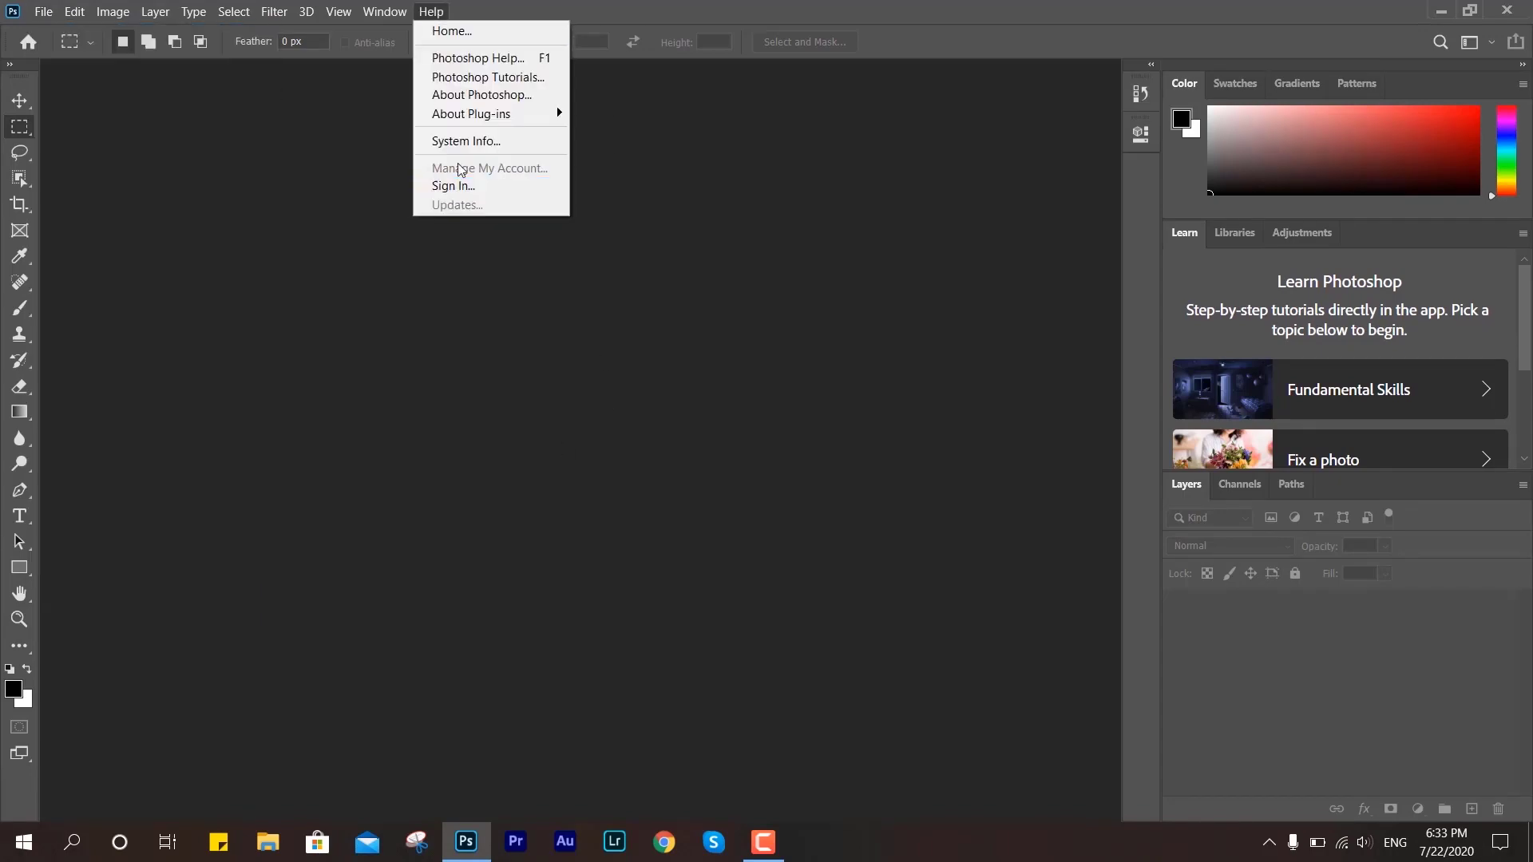
pyautogui.click(572, 287)
# - Close Photoshop and start it again to recheck its launch
pyautogui.click(1506, 10)
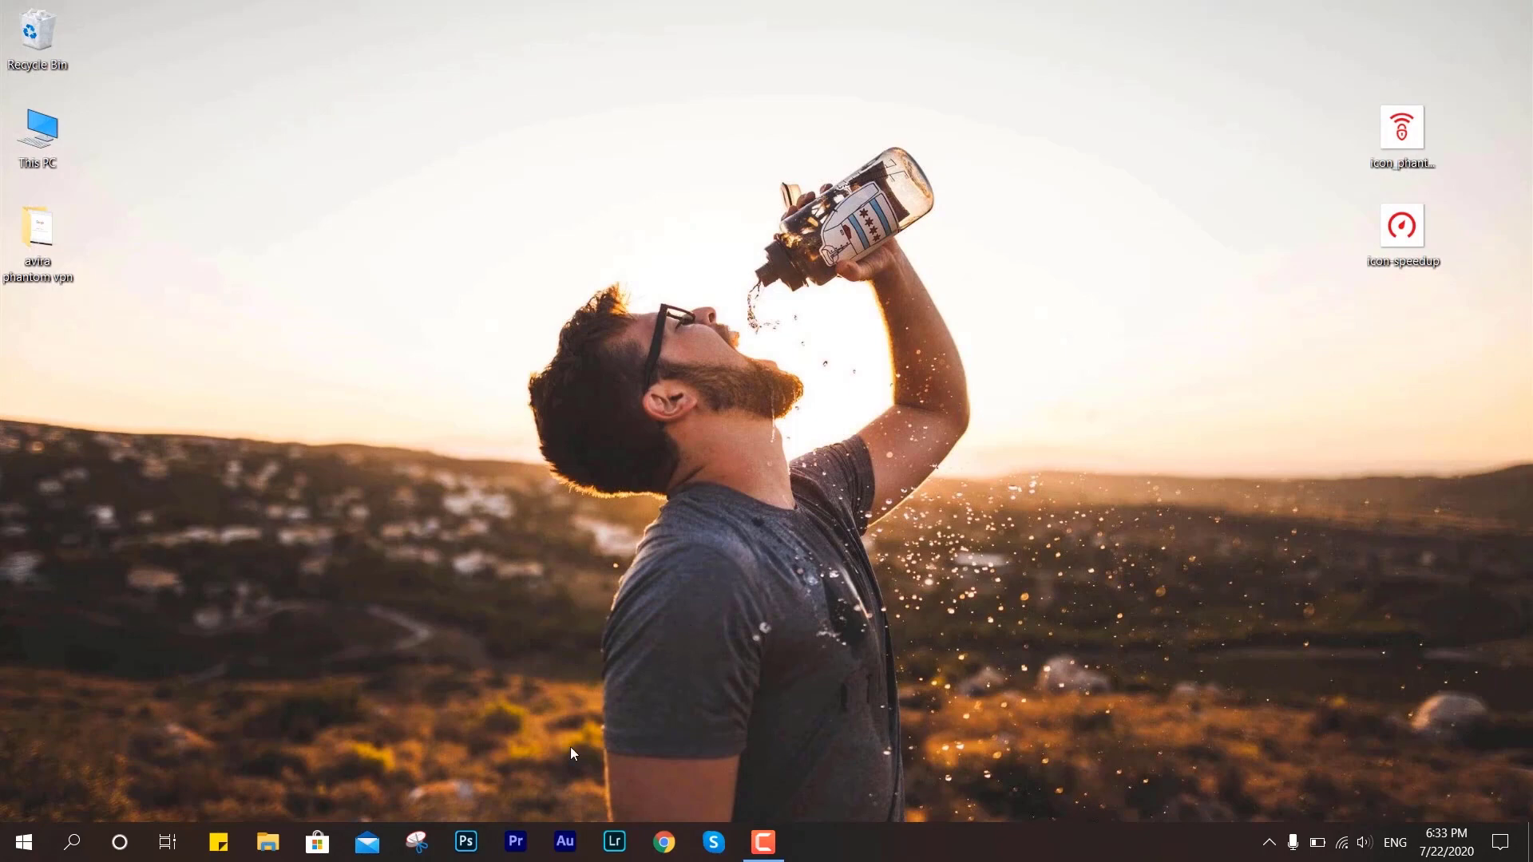
pyautogui.click(465, 841)
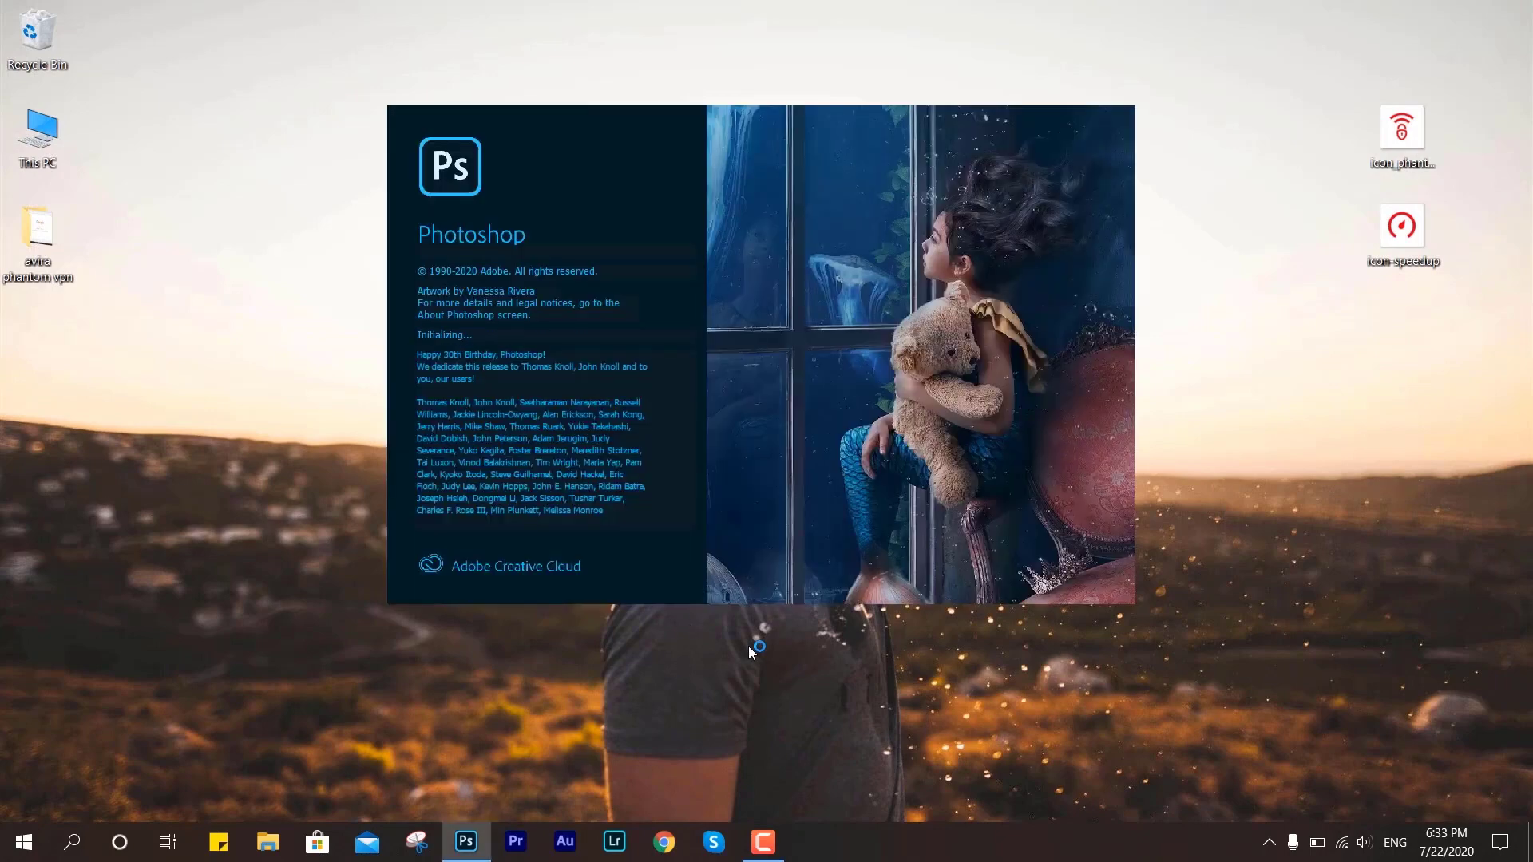